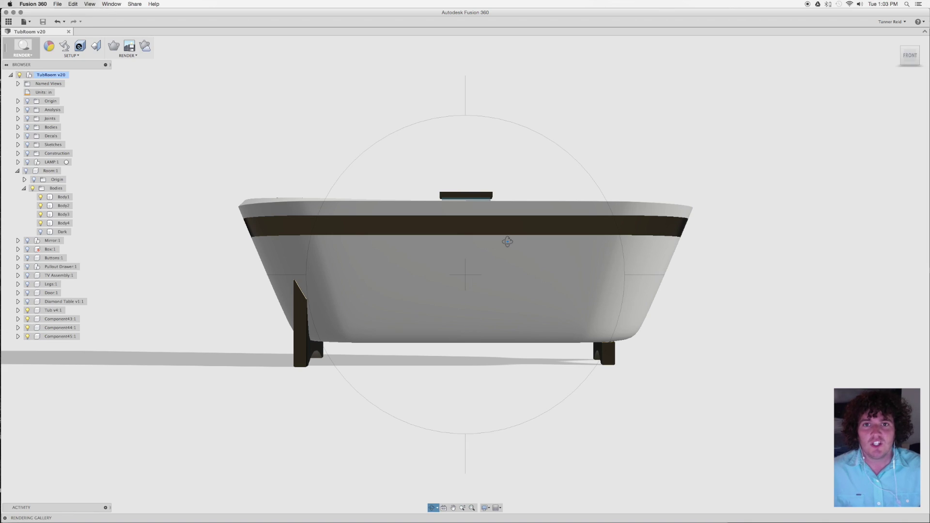
Orbit the tub model to a raised three-quarter view.
{"action": "left_click_drag", "start_coordinate": [508, 241], "coordinate": [539, 224]}
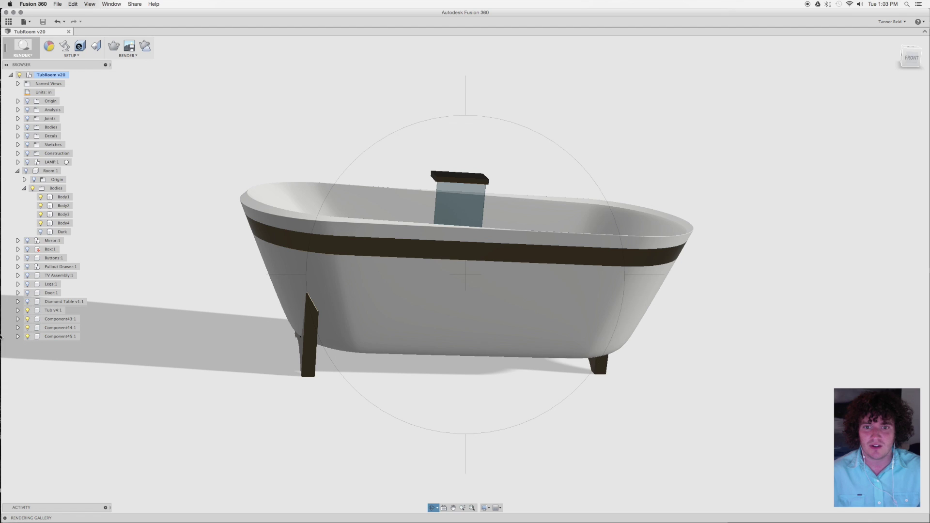
{"action": "mouse_move", "coordinate": [1, 338]}
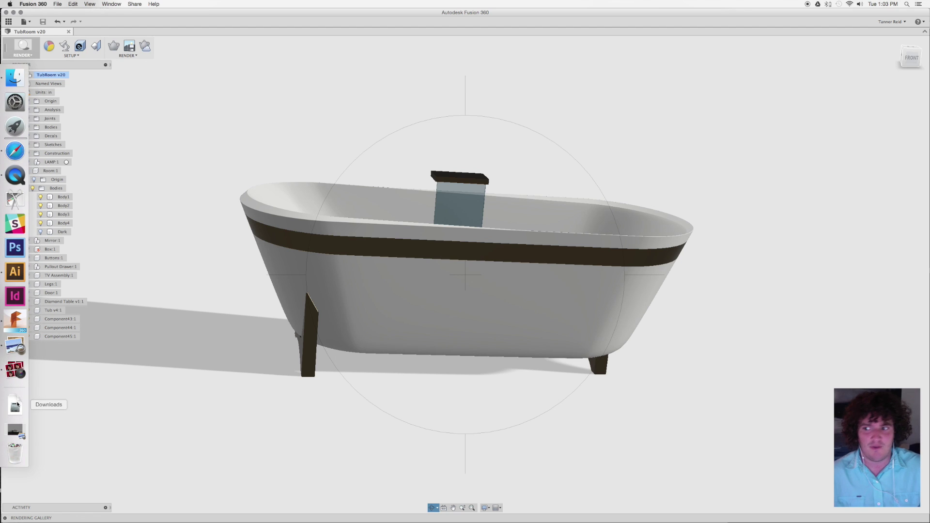
Restore the earlier render tub_render.png from the Dock in Preview.
{"action": "left_click", "coordinate": [15, 430]}
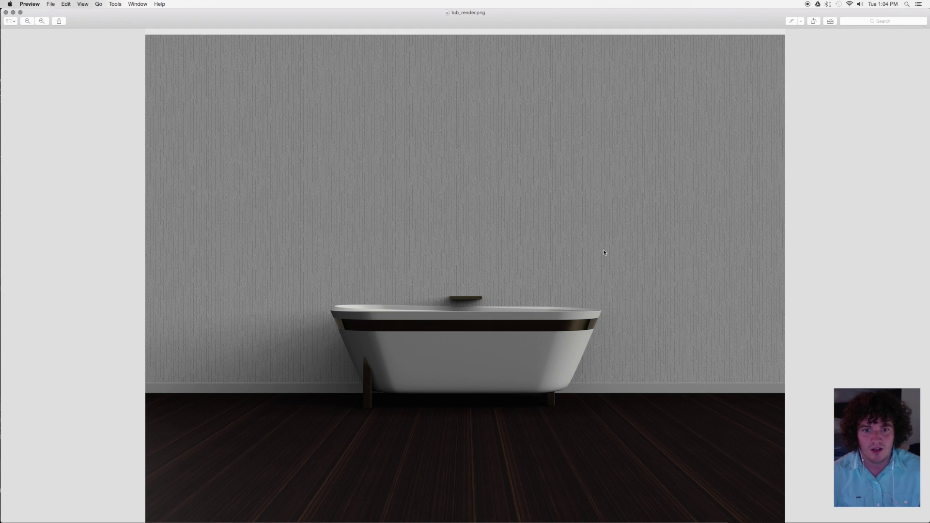
Return to Fusion 360 and orbit the tub to a slightly lower angle.
{"action": "mouse_move", "coordinate": [1, 361]}
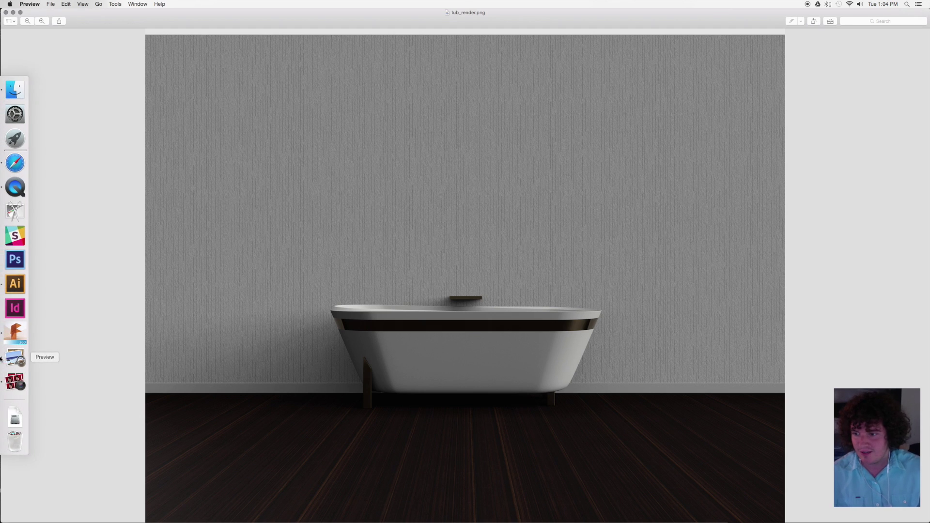
{"action": "left_click", "coordinate": [13, 333]}
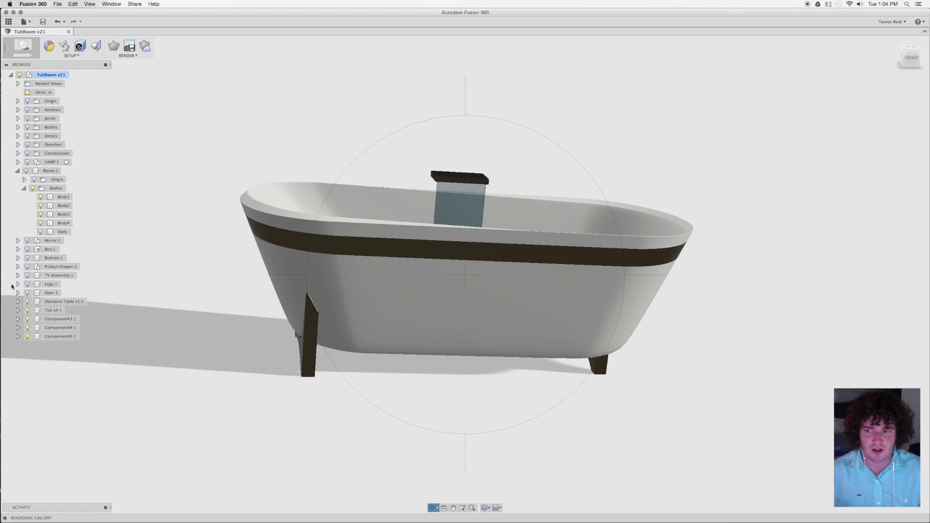
{"action": "left_click_drag", "start_coordinate": [559, 268], "coordinate": [561, 260]}
{"action": "key", "text": "Escape"}
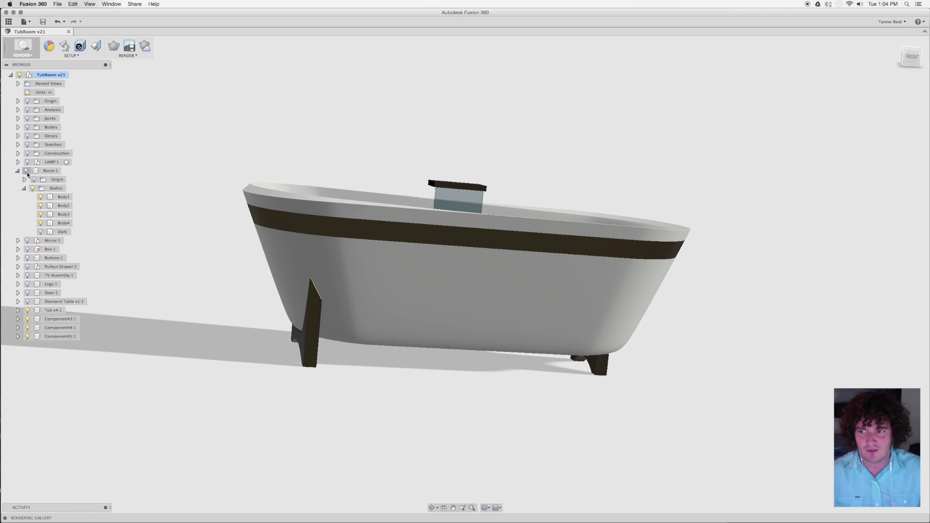
Turn on Room:1's visibility so the walls and wood floor appear.
{"action": "left_click", "coordinate": [21, 173]}
{"action": "left_click", "coordinate": [26, 171]}
{"action": "left_click", "coordinate": [18, 171]}
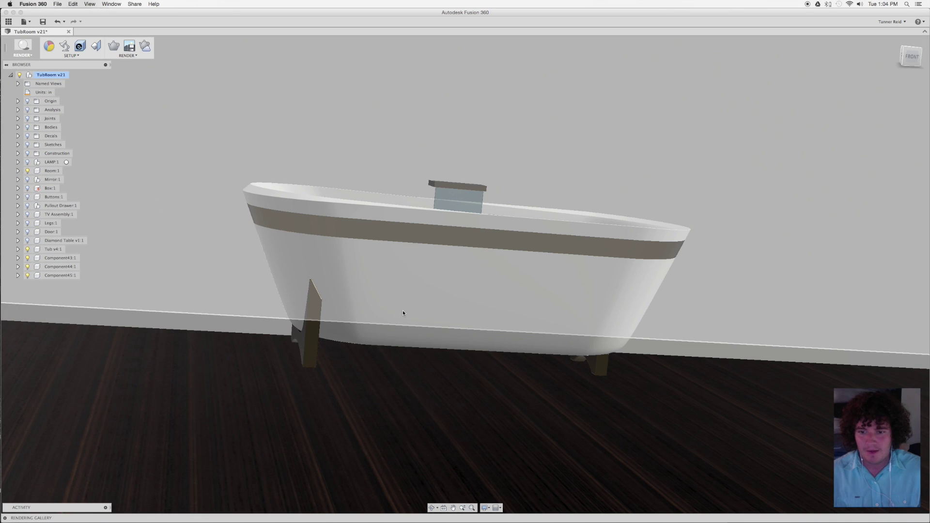
{"action": "scroll", "coordinate": [404, 315], "scroll_direction": "down", "scroll_amount": 10}
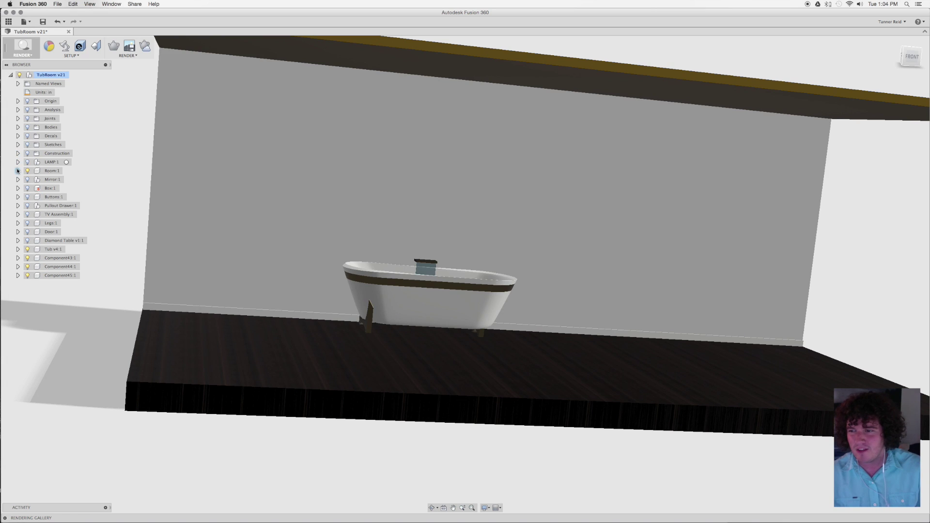
Hide Body4, the dark ceiling beam, under Room:1's bodies.
{"action": "left_click", "coordinate": [17, 171]}
{"action": "left_click", "coordinate": [24, 188]}
{"action": "left_click", "coordinate": [40, 223]}
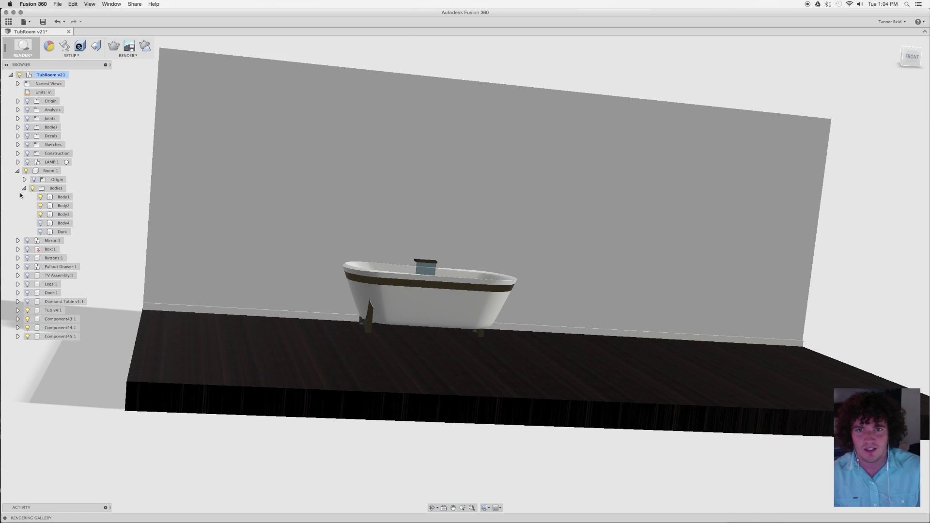
{"action": "left_click", "coordinate": [18, 171]}
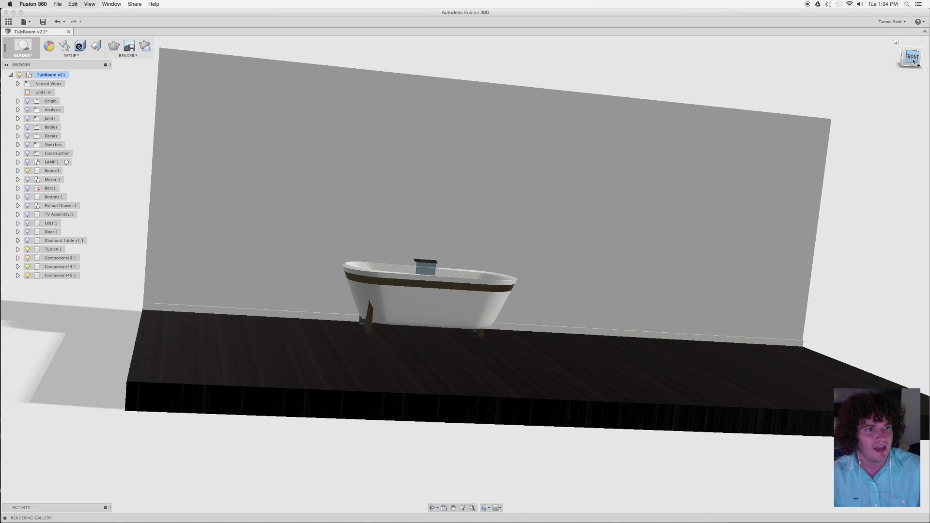
Snap to the FRONT view, zoom in on the tub, and pan it lower in frame.
{"action": "left_click", "coordinate": [912, 59]}
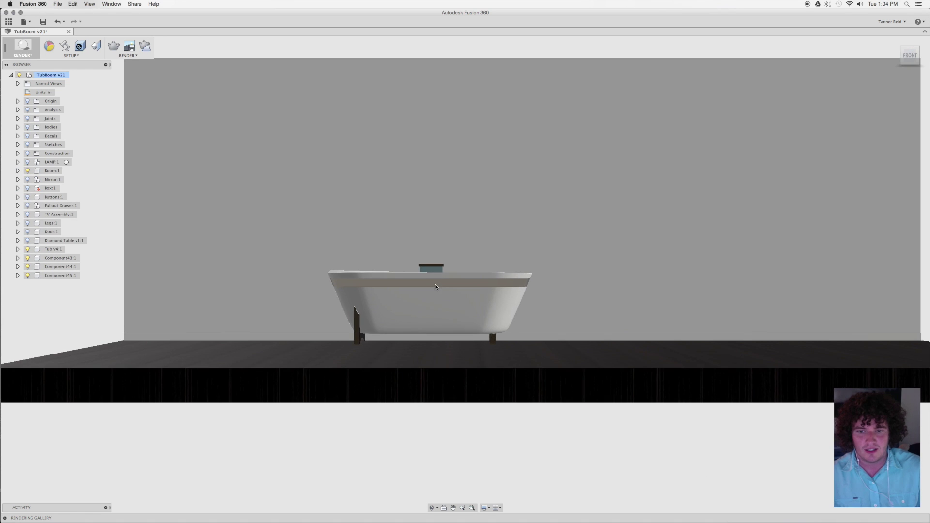
{"action": "scroll", "coordinate": [435, 284], "scroll_direction": "up", "scroll_amount": 5}
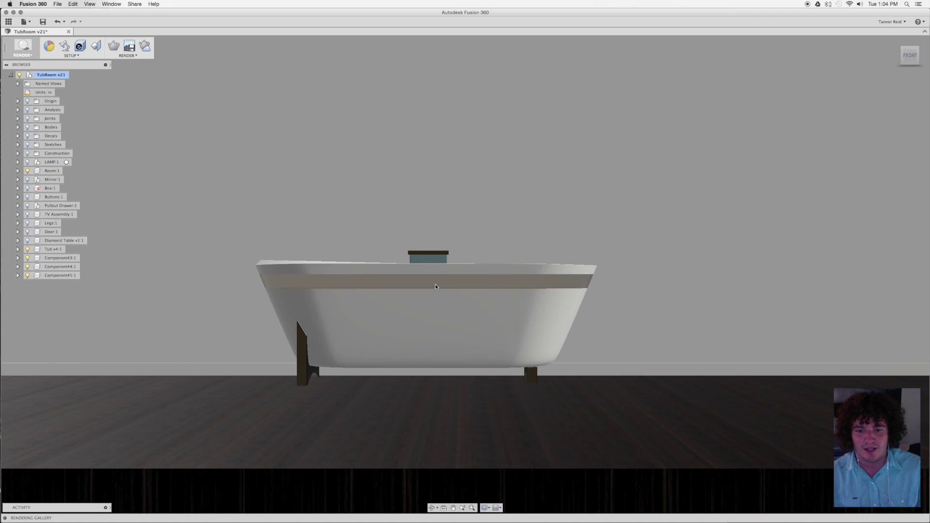
{"action": "scroll", "coordinate": [435, 284], "scroll_direction": "up", "scroll_amount": 3}
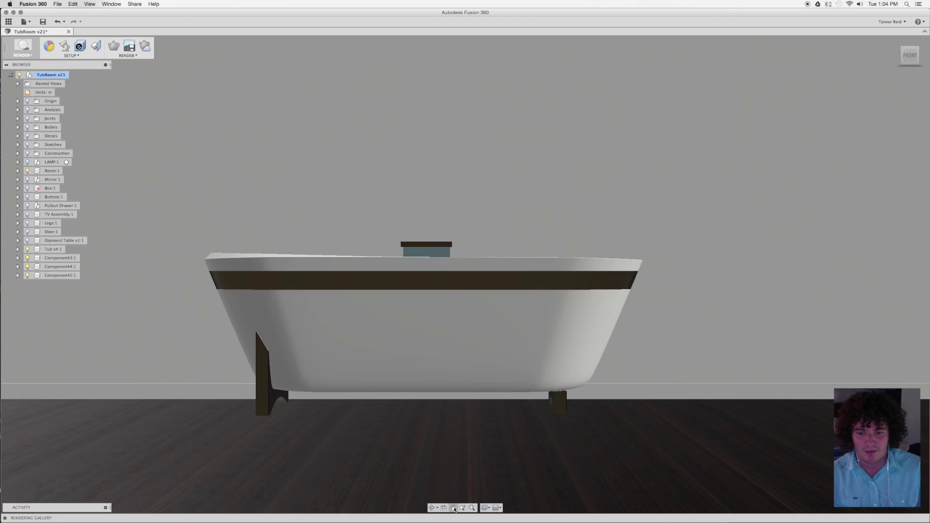
{"action": "left_click", "coordinate": [454, 508]}
{"action": "left_click_drag", "start_coordinate": [451, 287], "coordinate": [491, 327]}
{"action": "key", "text": "Escape"}
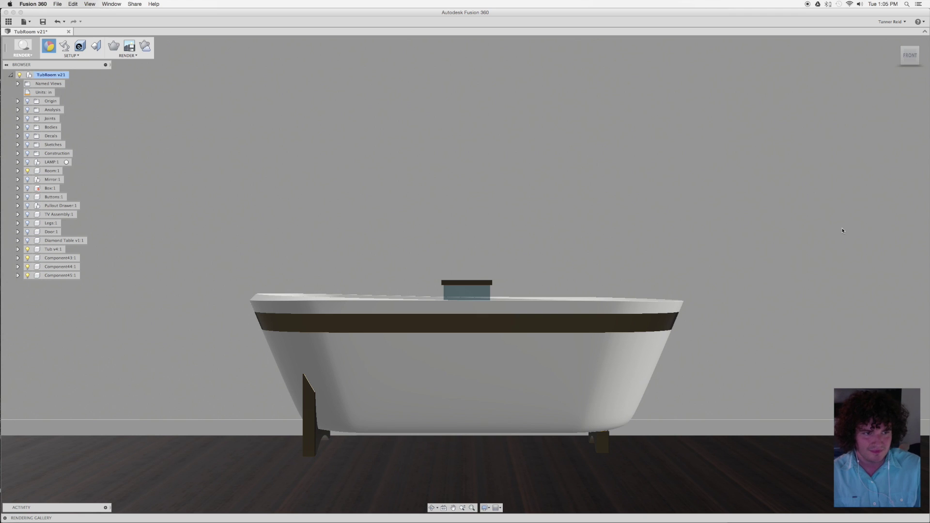
Open the Appearance panel with A and browse the In This Design materials.
{"action": "key", "text": "a"}
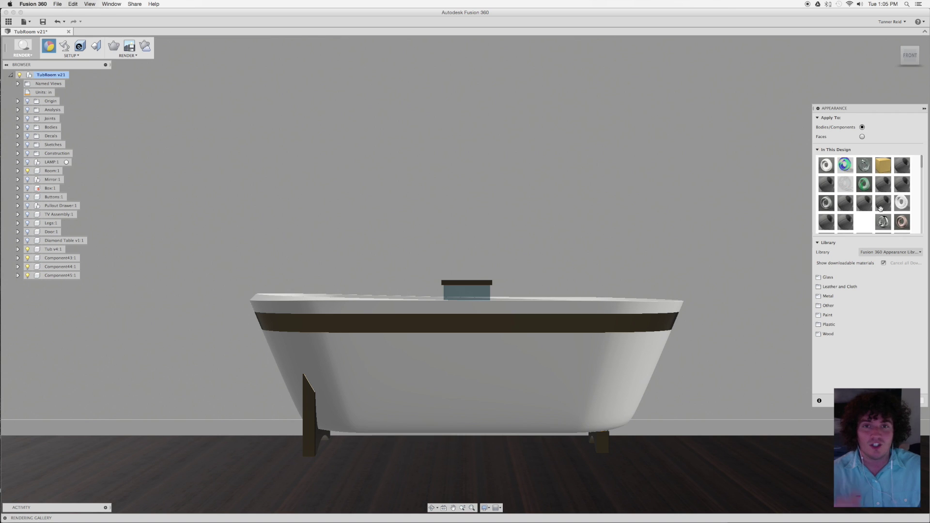
{"action": "scroll", "coordinate": [882, 208], "scroll_direction": "down", "scroll_amount": 3}
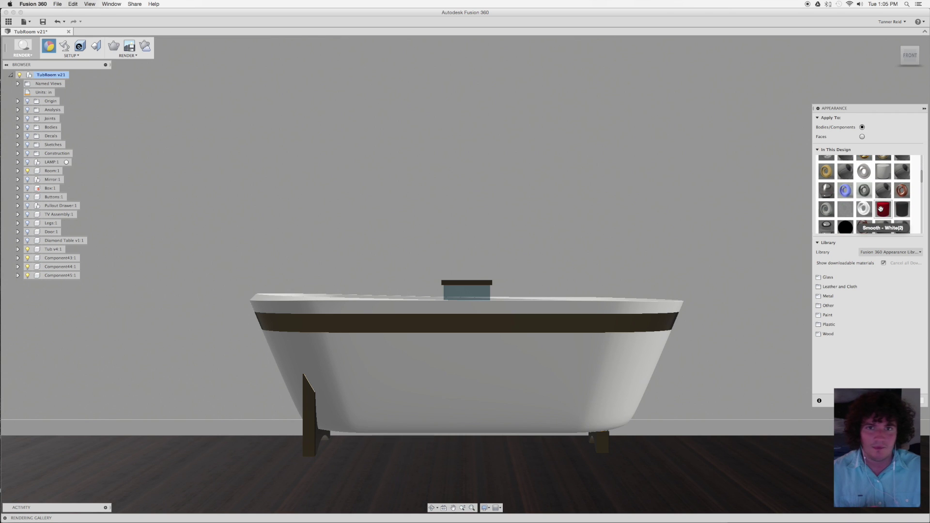
{"action": "scroll", "coordinate": [881, 208], "scroll_direction": "down", "scroll_amount": 5}
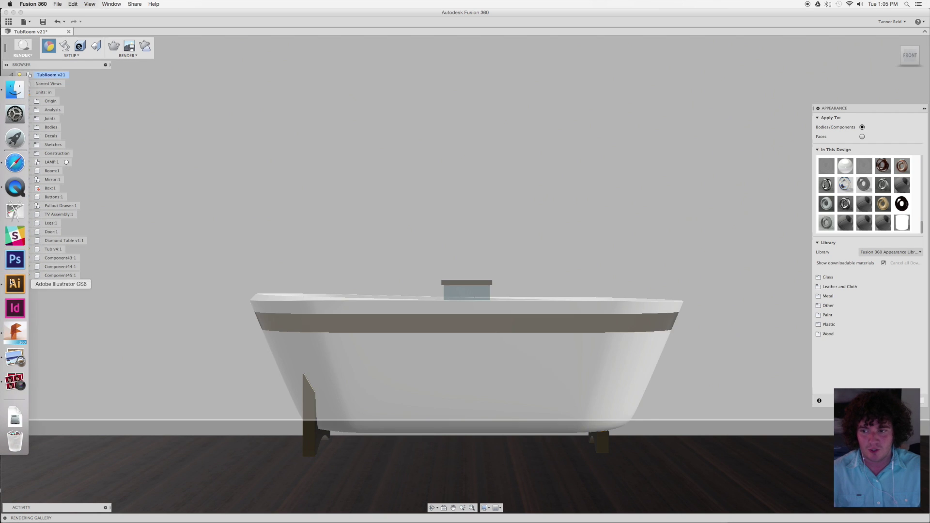
Bring Illustrator forward showing the grey vertical-line wallpaper artwork.
{"action": "left_click", "coordinate": [11, 282]}
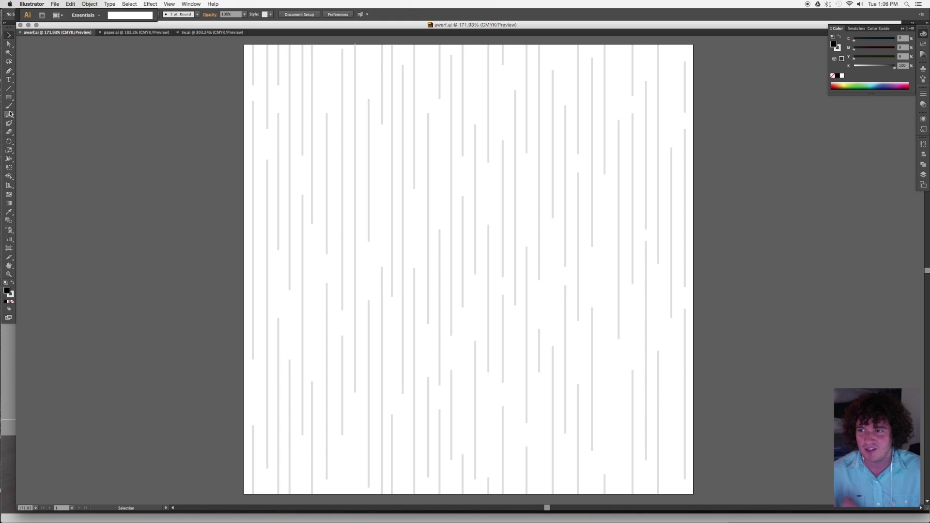
{"action": "left_click", "coordinate": [137, 33]}
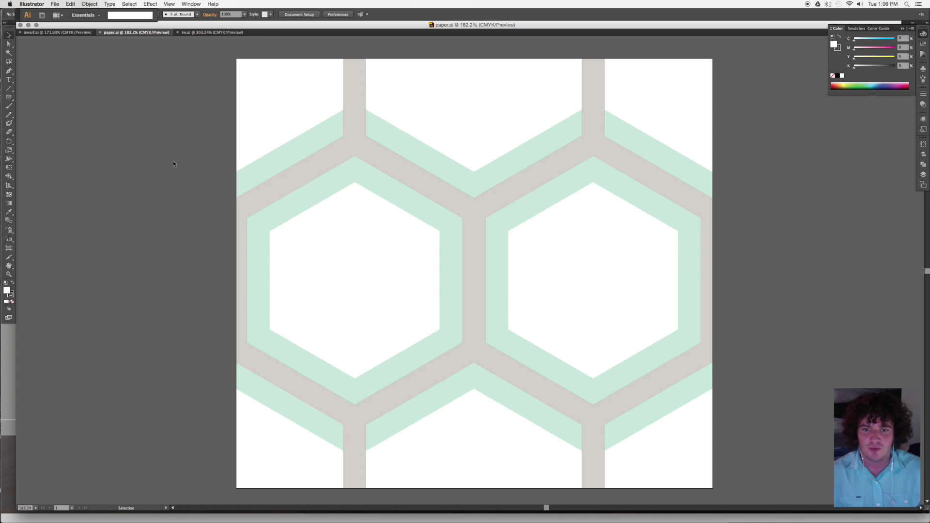
{"action": "left_click", "coordinate": [666, 217]}
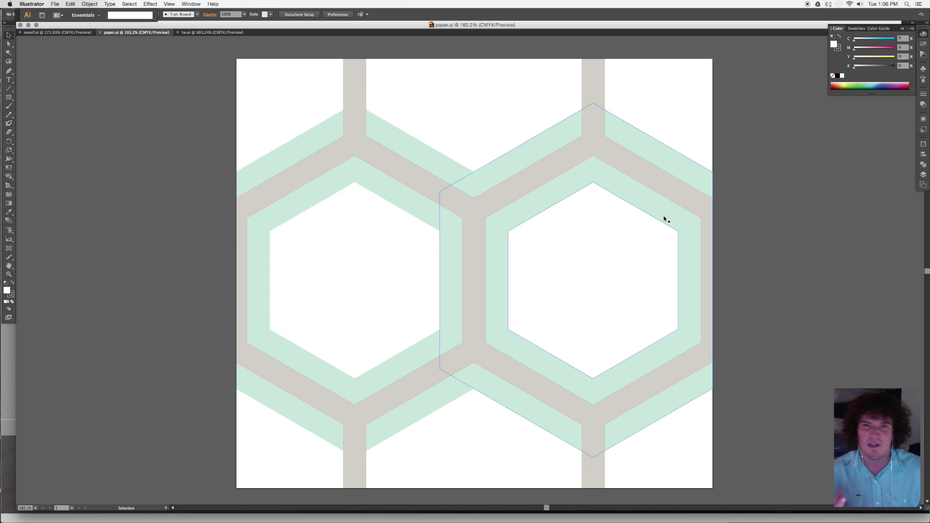
{"action": "left_click", "coordinate": [542, 262]}
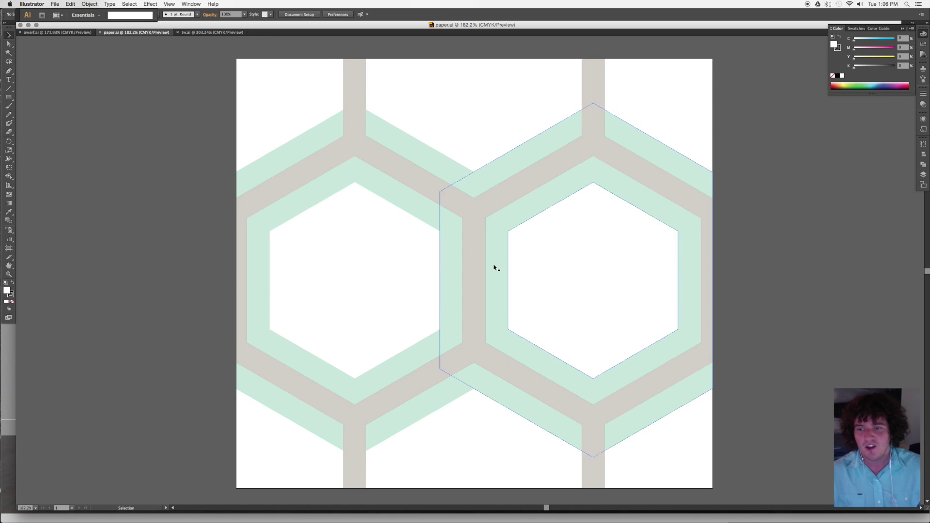
{"action": "scroll", "coordinate": [650, 278], "scroll_direction": "down", "scroll_amount": 2}
{"action": "scroll", "coordinate": [707, 277], "scroll_direction": "up", "scroll_amount": 1}
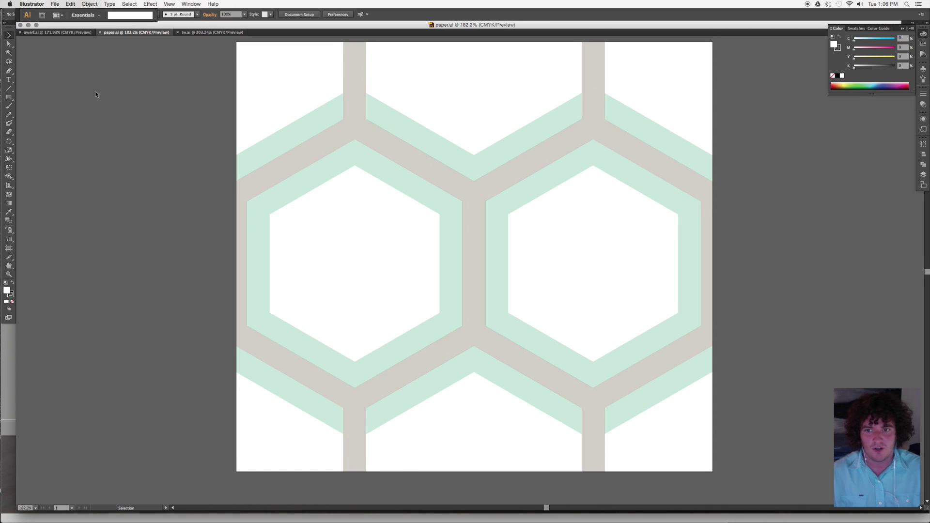
{"action": "left_click", "coordinate": [58, 32]}
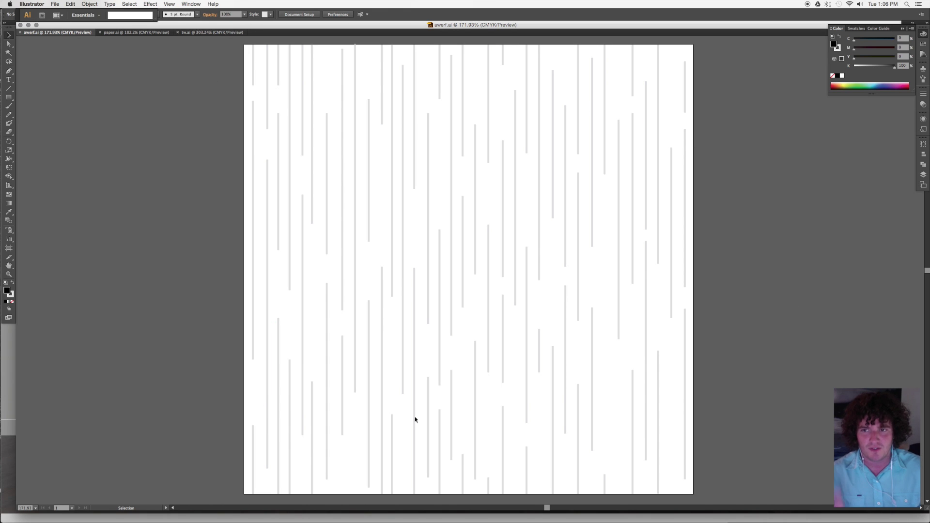
Set up a PNG (png) export named 'Lined Wallpaper' saving to the Desktop.
{"action": "left_click", "coordinate": [71, 4]}
{"action": "mouse_move", "coordinate": [54, 3]}
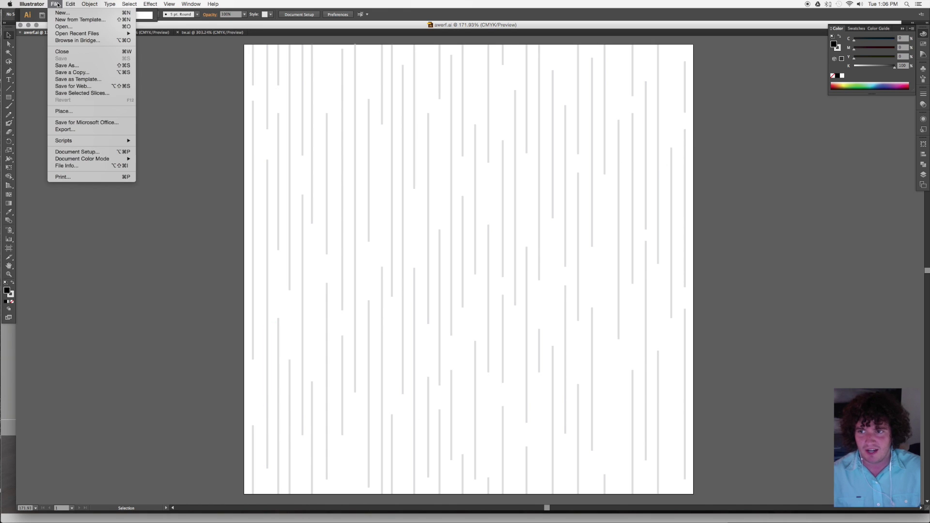
{"action": "left_click", "coordinate": [97, 130]}
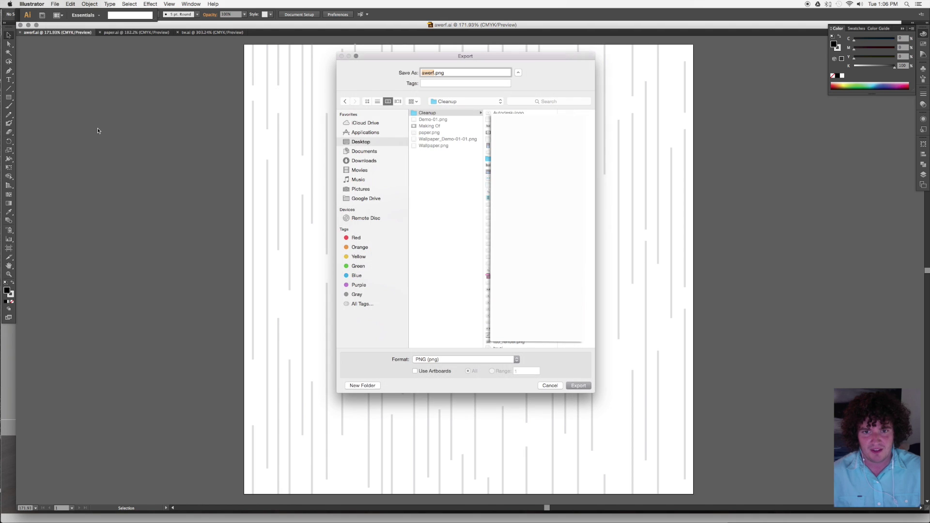
{"action": "type", "text": "Remote"}
{"action": "left_click", "coordinate": [446, 201]}
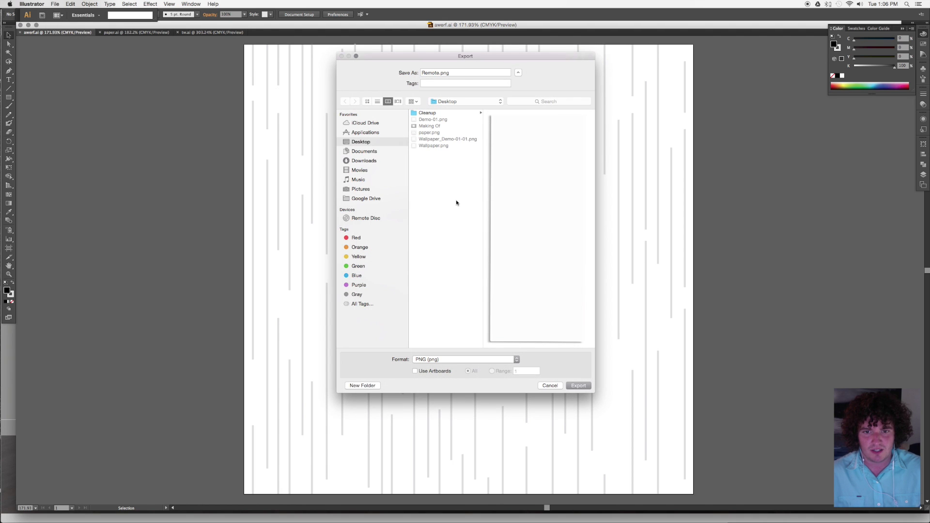
{"action": "triple_click", "coordinate": [465, 73]}
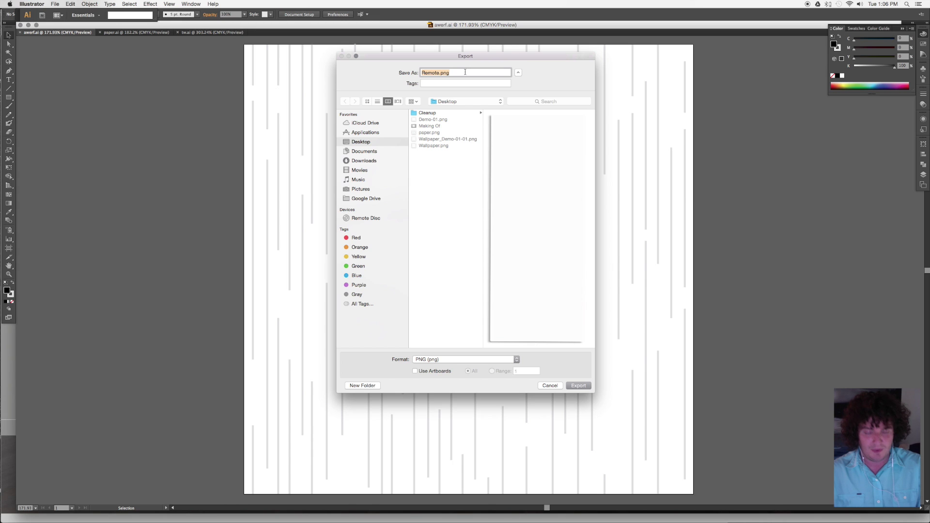
{"action": "type", "text": "Lined Wallpaper"}
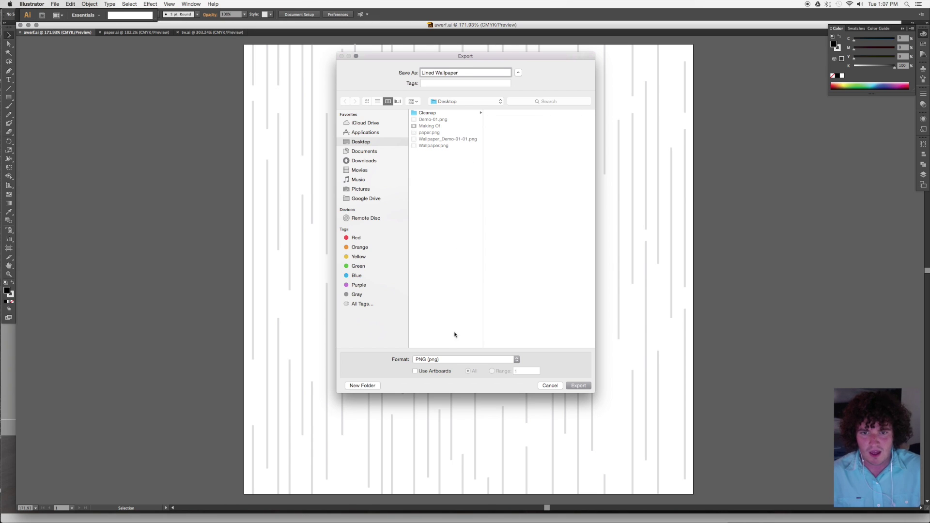
{"action": "left_click", "coordinate": [457, 359]}
{"action": "left_click", "coordinate": [457, 359]}
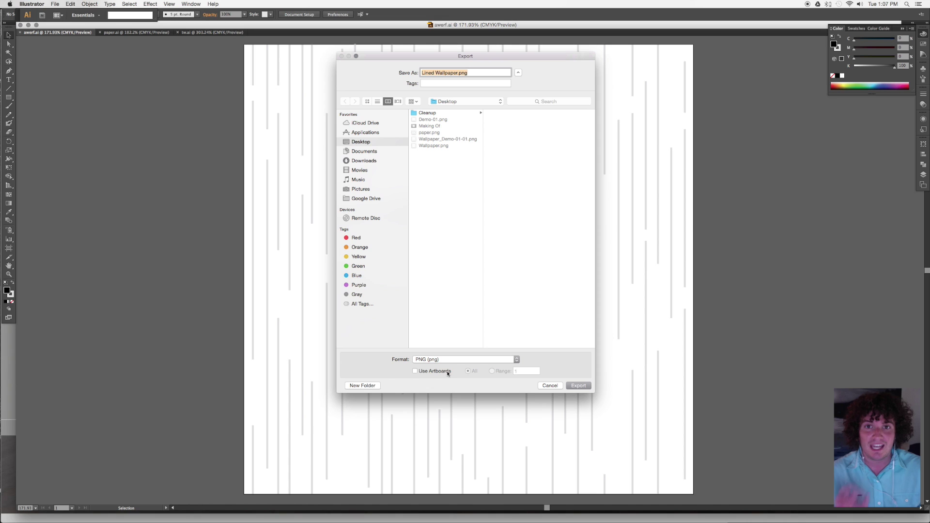
Export using artboards at High (300 ppi) with a White background.
{"action": "left_click", "coordinate": [415, 372]}
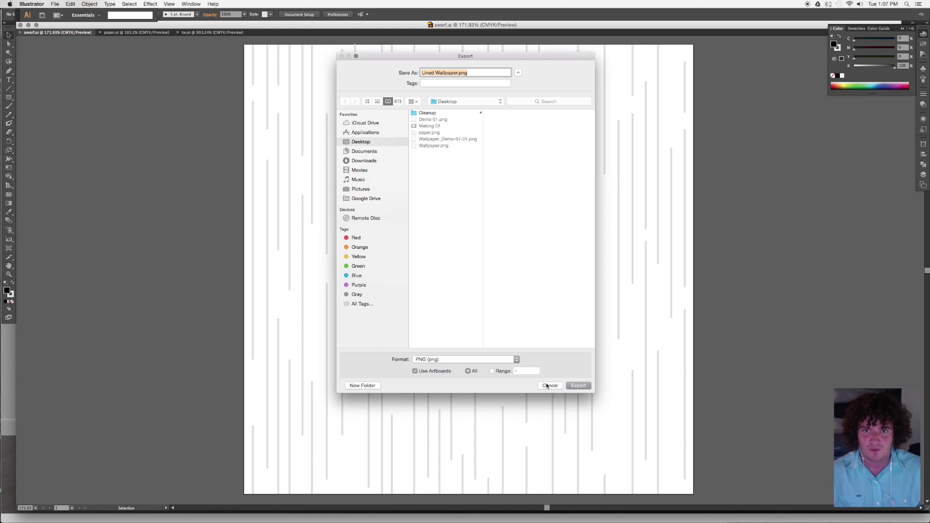
{"action": "left_click", "coordinate": [577, 385]}
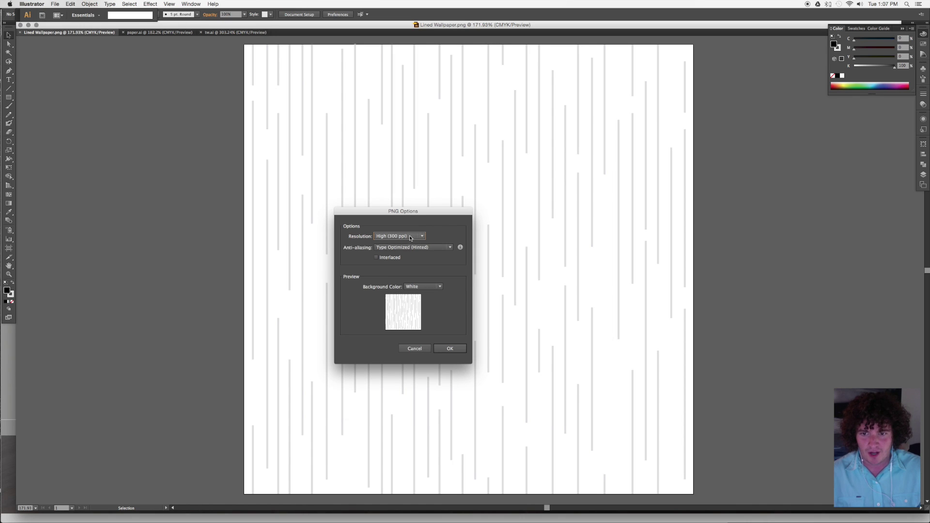
{"action": "left_click", "coordinate": [432, 287]}
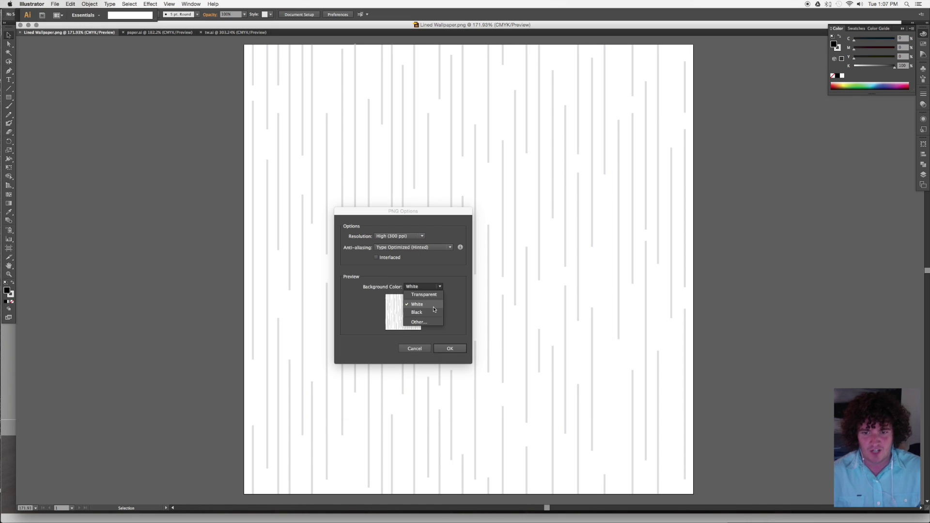
{"action": "left_click", "coordinate": [434, 307]}
{"action": "left_click", "coordinate": [448, 348]}
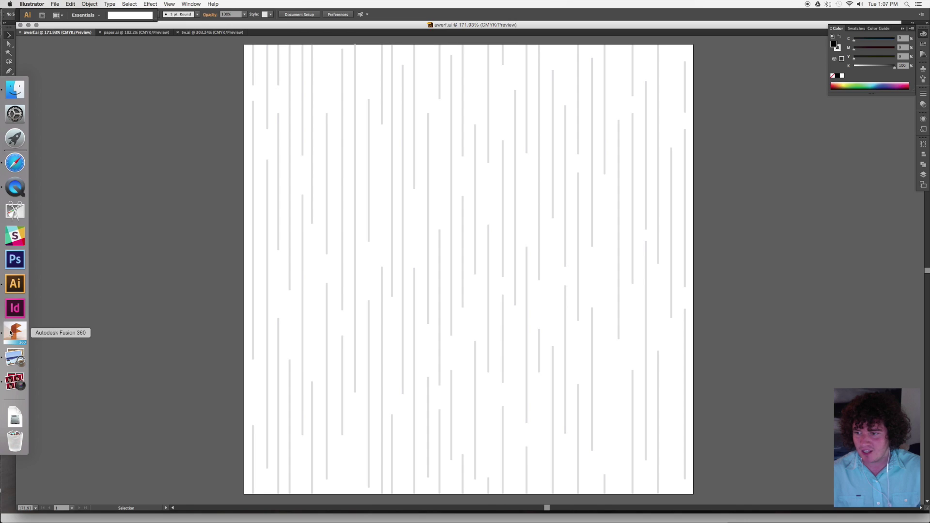
Apply Leather - Matte (Yellow) from Leather and Cloth to the back wall and open its editor.
{"action": "left_click", "coordinate": [11, 332]}
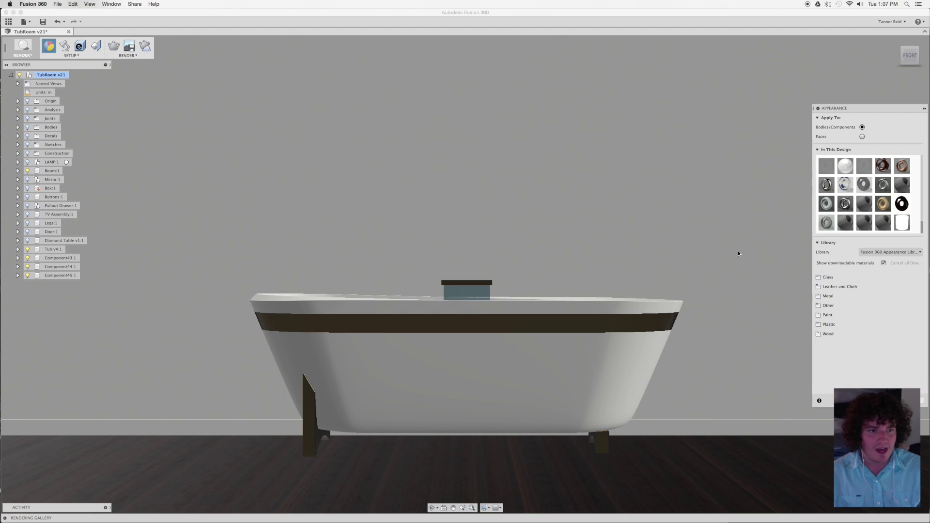
{"action": "left_click", "coordinate": [858, 314]}
{"action": "left_click", "coordinate": [854, 316]}
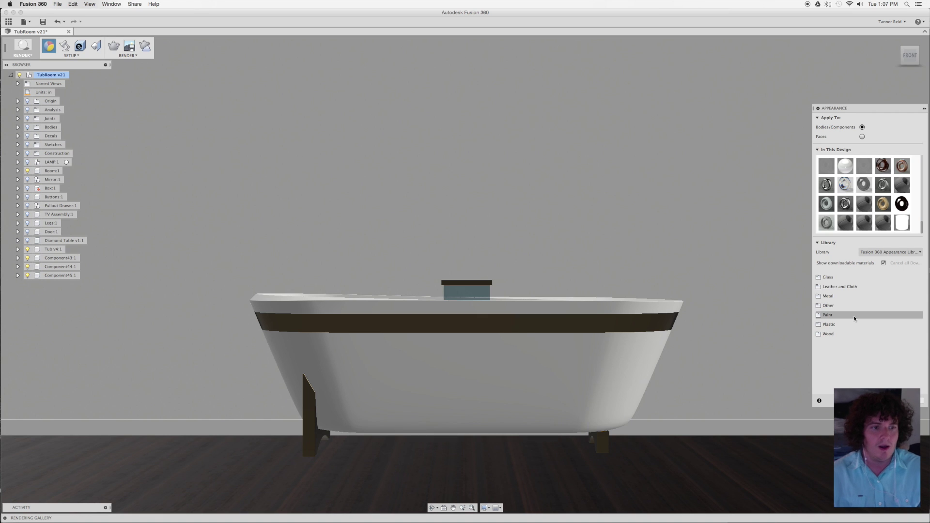
{"action": "left_click", "coordinate": [851, 288]}
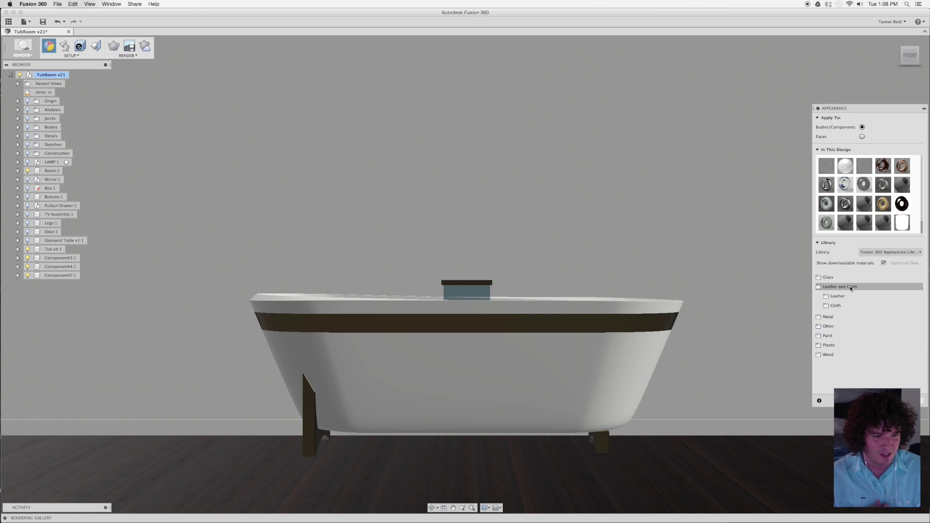
{"action": "left_click", "coordinate": [853, 296]}
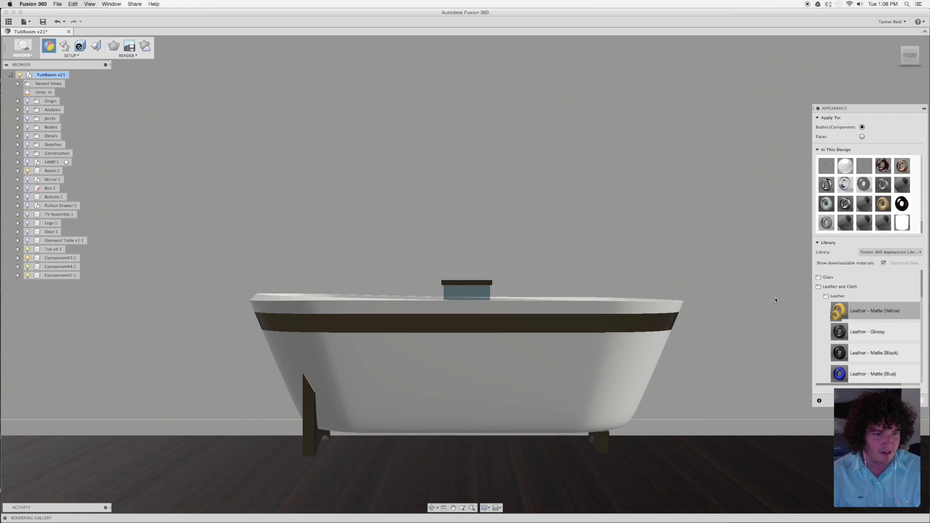
{"action": "left_click_drag", "start_coordinate": [776, 299], "coordinate": [613, 215]}
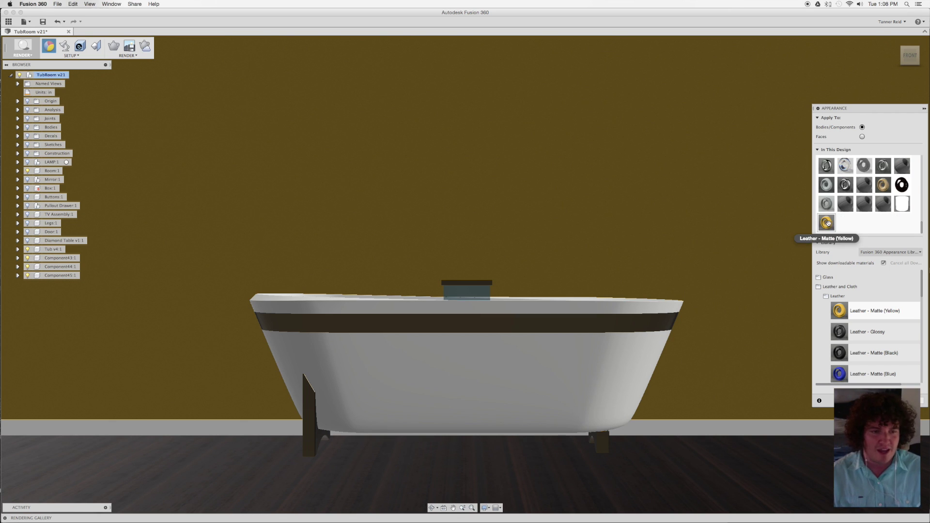
{"action": "double_click", "coordinate": [826, 223]}
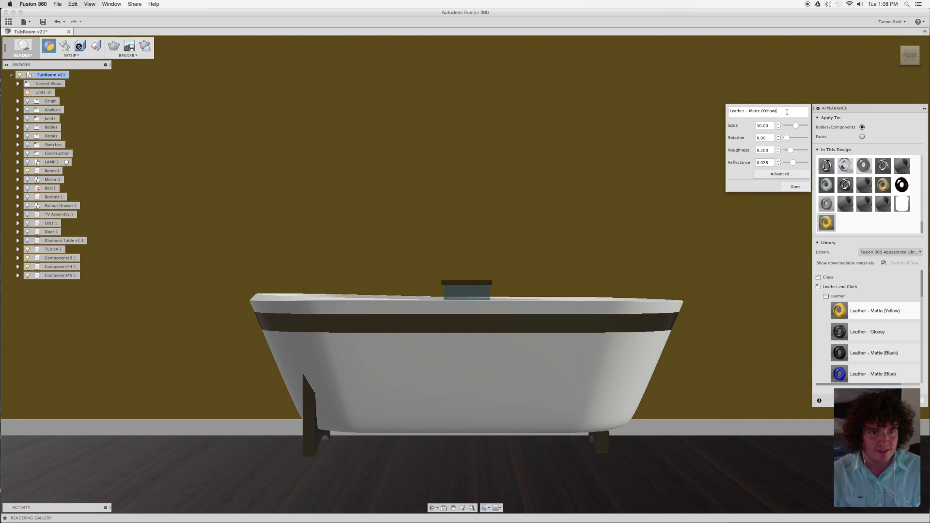
Rename the wall appearance 'Lined Wallpaper' and set its Scale to 83.00.
{"action": "left_click_drag", "start_coordinate": [786, 110], "coordinate": [699, 110]}
{"action": "type", "text": "Lin"}
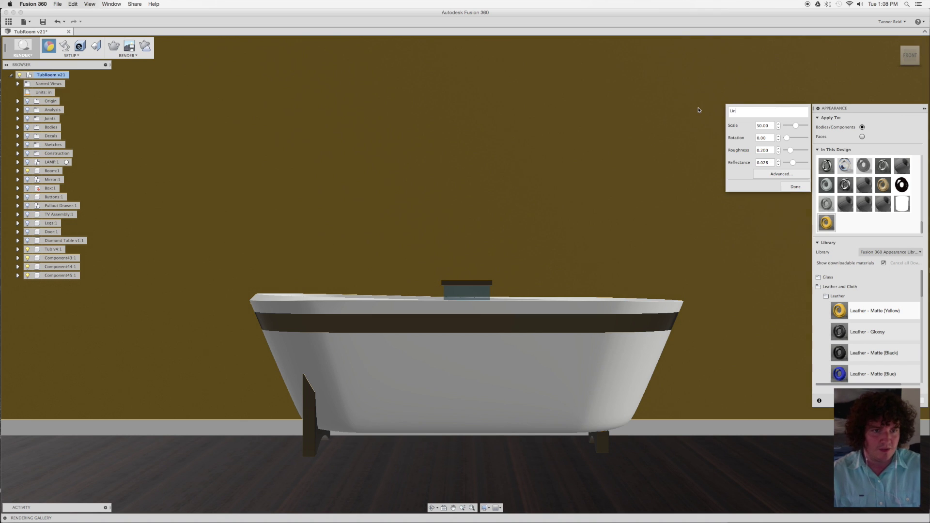
{"action": "type", "text": "ed Wallpaper"}
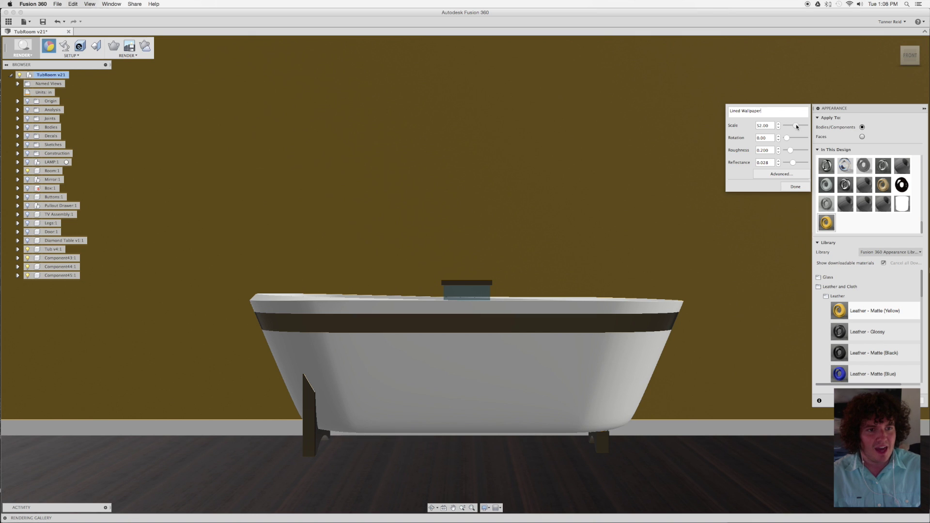
{"action": "left_click_drag", "start_coordinate": [797, 127], "coordinate": [805, 126]}
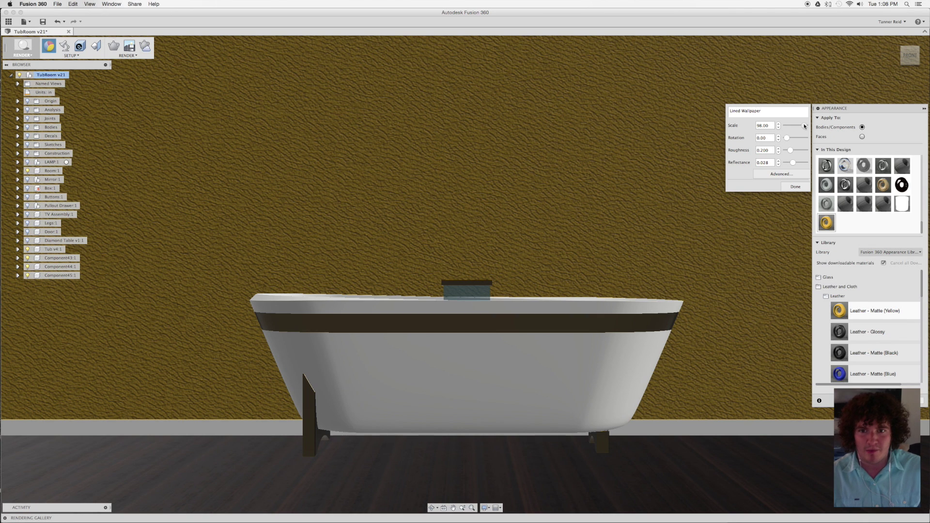
{"action": "left_click_drag", "start_coordinate": [804, 126], "coordinate": [803, 126]}
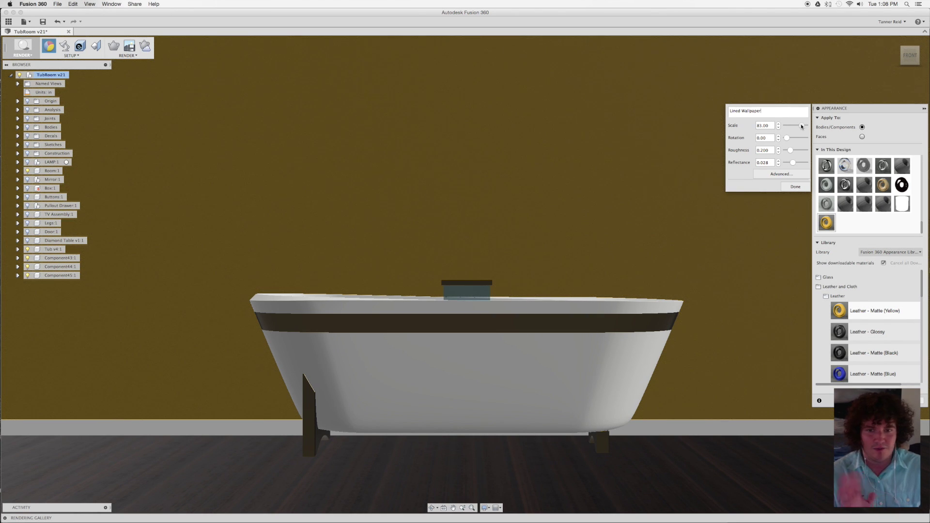
Replace the Lined Wallpaper appearance's image with Lined Wallpaper-01.png from the Desktop.
{"action": "left_click", "coordinate": [801, 174]}
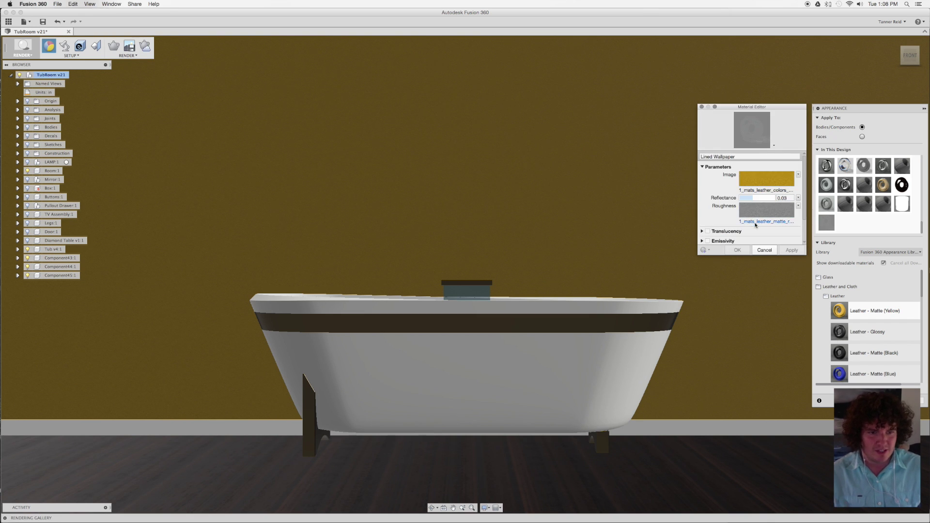
{"action": "scroll", "coordinate": [755, 220], "scroll_direction": "down", "scroll_amount": 3}
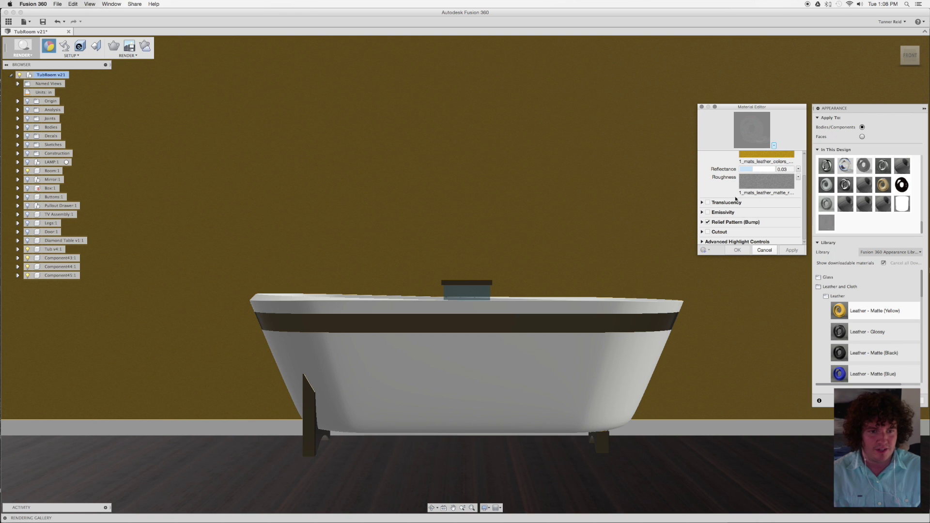
{"action": "scroll", "coordinate": [744, 233], "scroll_direction": "up", "scroll_amount": 3}
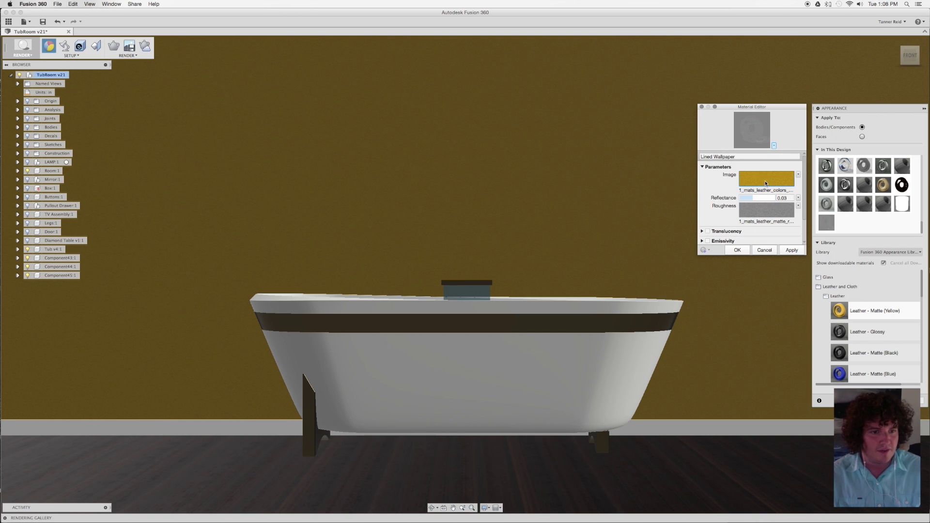
{"action": "left_click", "coordinate": [766, 179]}
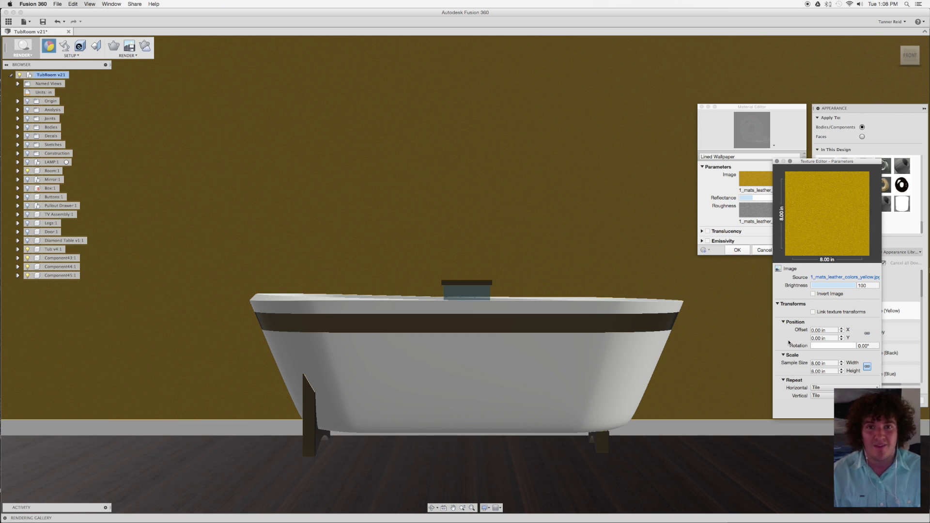
{"action": "left_click", "coordinate": [823, 278]}
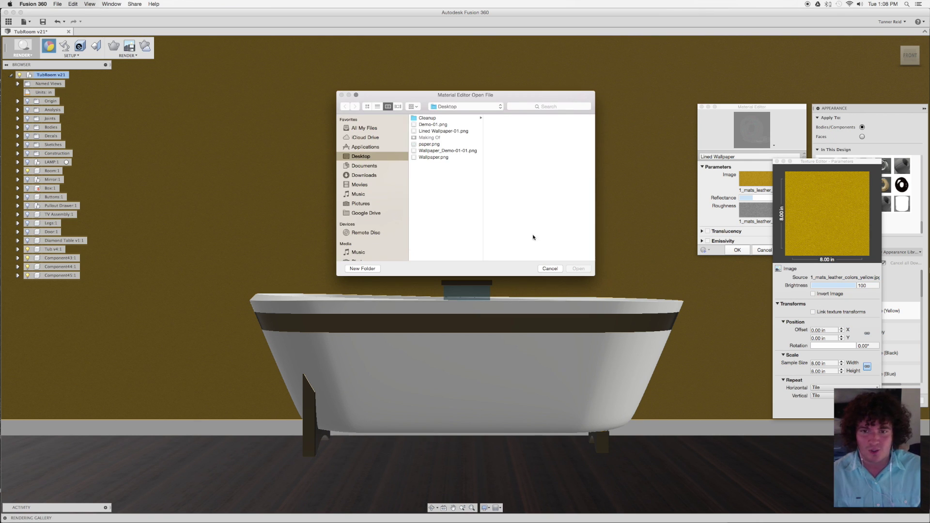
{"action": "left_click", "coordinate": [438, 131]}
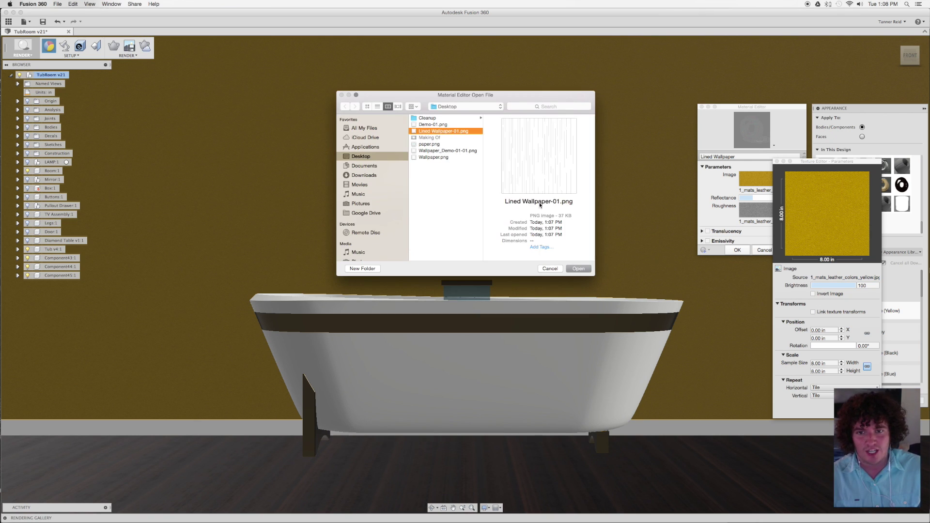
{"action": "left_click", "coordinate": [579, 269]}
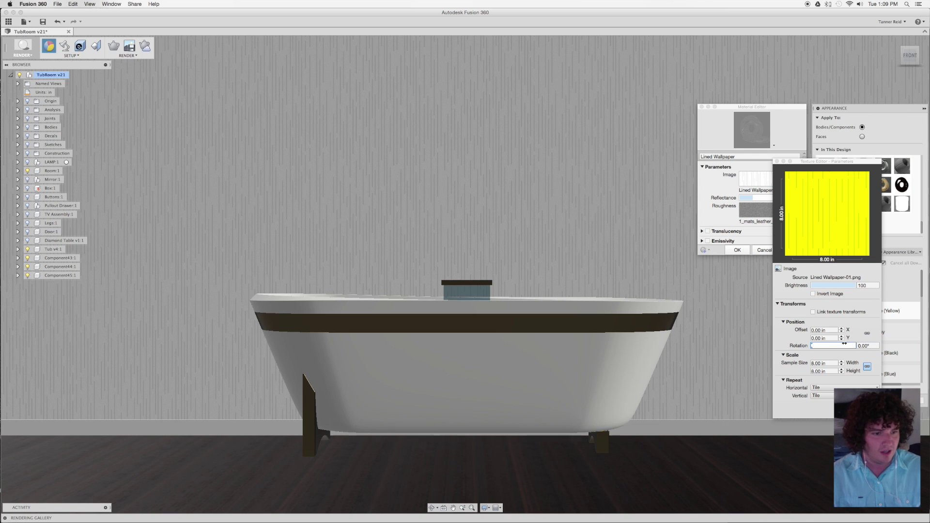
Give the Lined Wallpaper texture 18.30° rotation and a 10.00 in sample size.
{"action": "left_click_drag", "start_coordinate": [826, 213], "coordinate": [819, 218]}
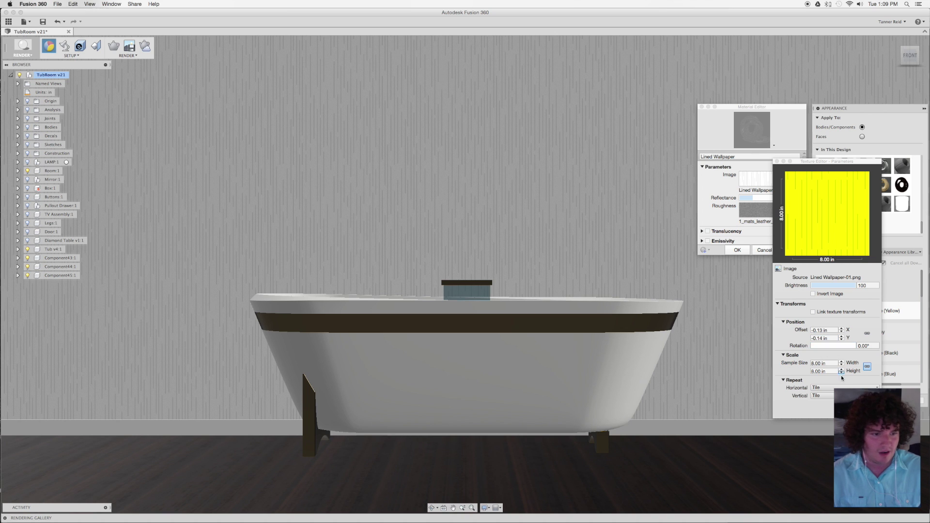
{"action": "left_click", "coordinate": [816, 346]}
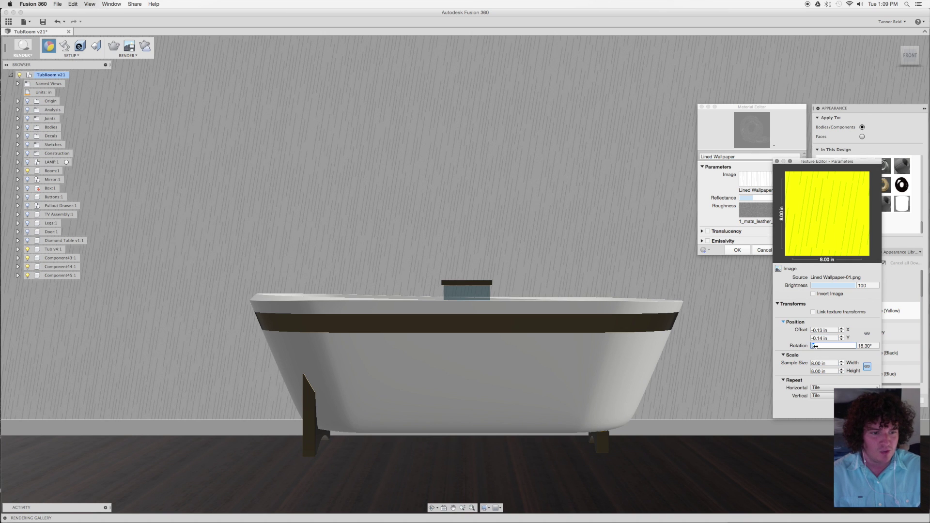
{"action": "key", "text": "Left"}
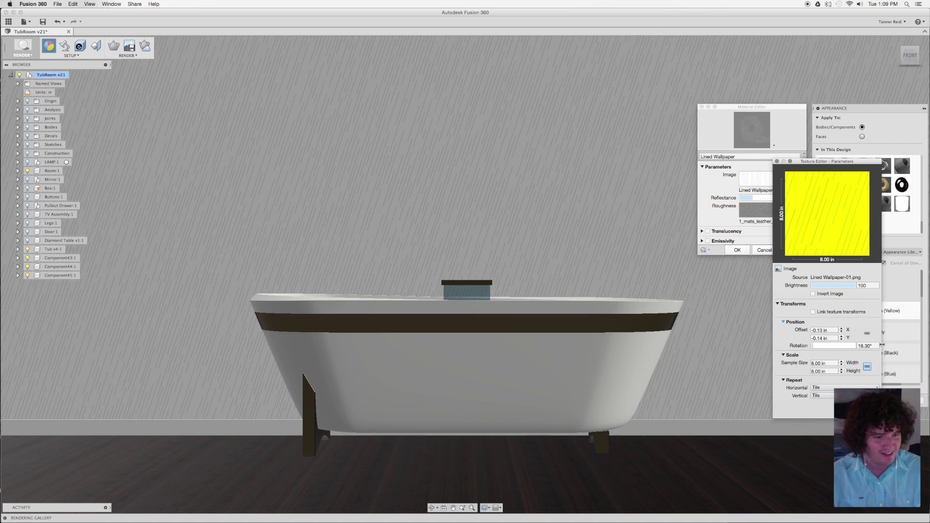
{"action": "left_click", "coordinate": [831, 363]}
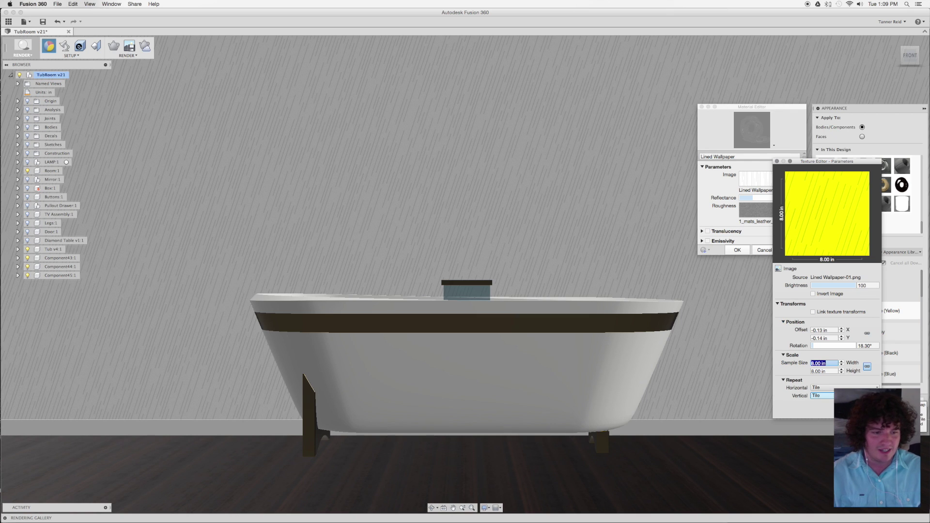
{"action": "type", "text": "10"}
{"action": "key", "text": "Return"}
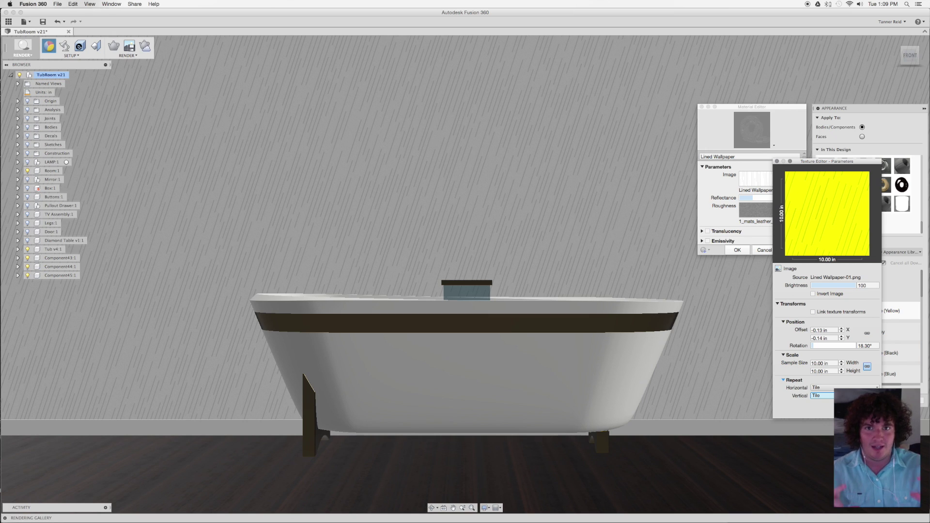
{"action": "left_click", "coordinate": [774, 359]}
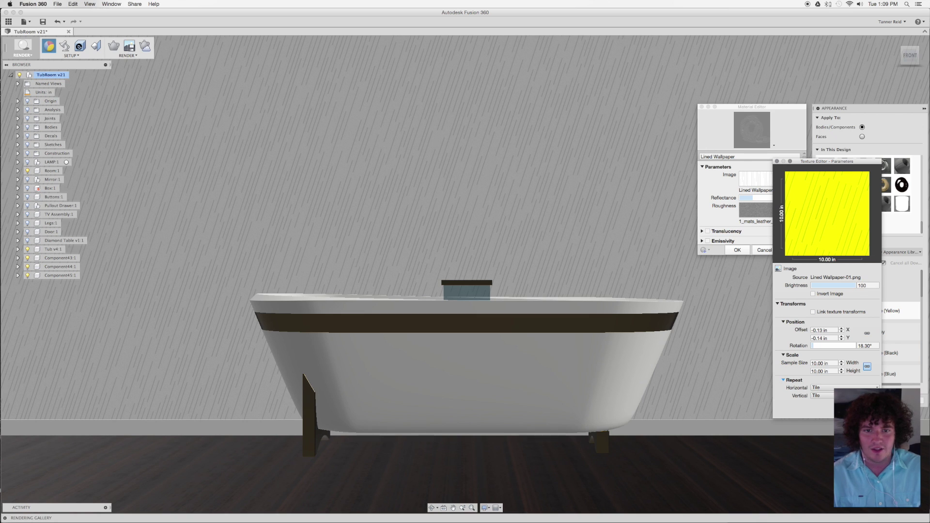
{"action": "left_click", "coordinate": [778, 161]}
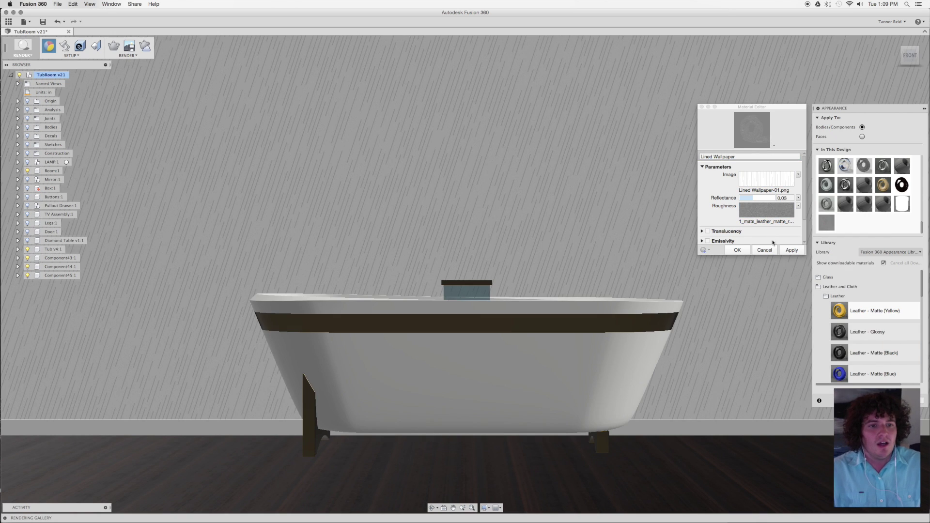
Save the material edits, then set the Lined Wallpaper scale to 92.00.
{"action": "left_click", "coordinate": [744, 250]}
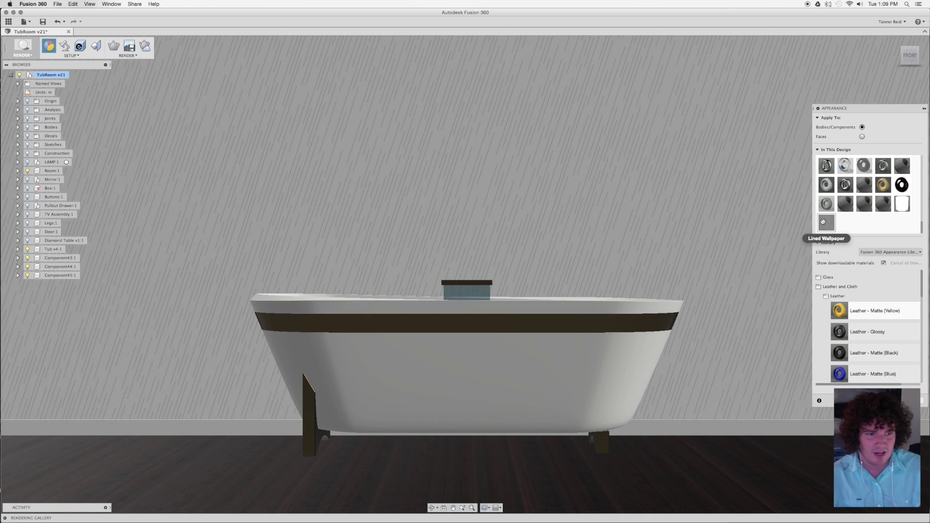
{"action": "double_click", "coordinate": [826, 223]}
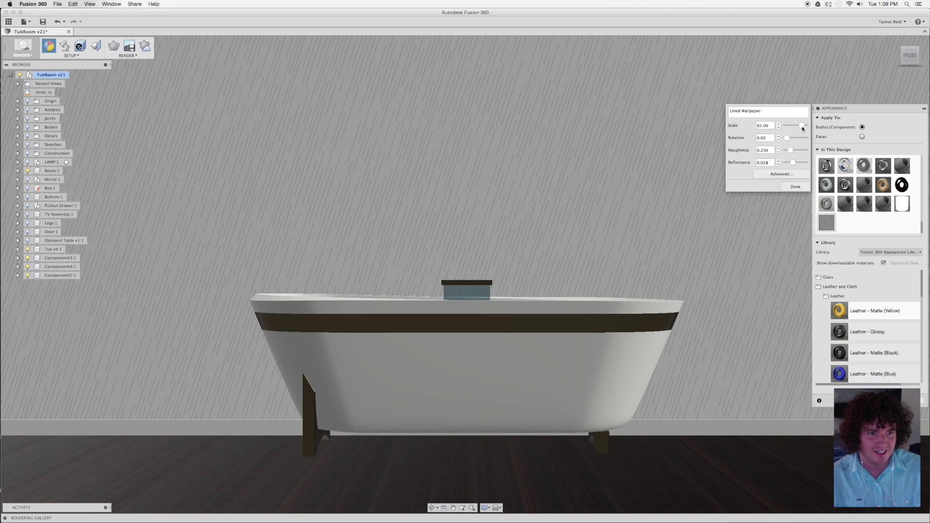
{"action": "left_click_drag", "start_coordinate": [802, 127], "coordinate": [800, 127]}
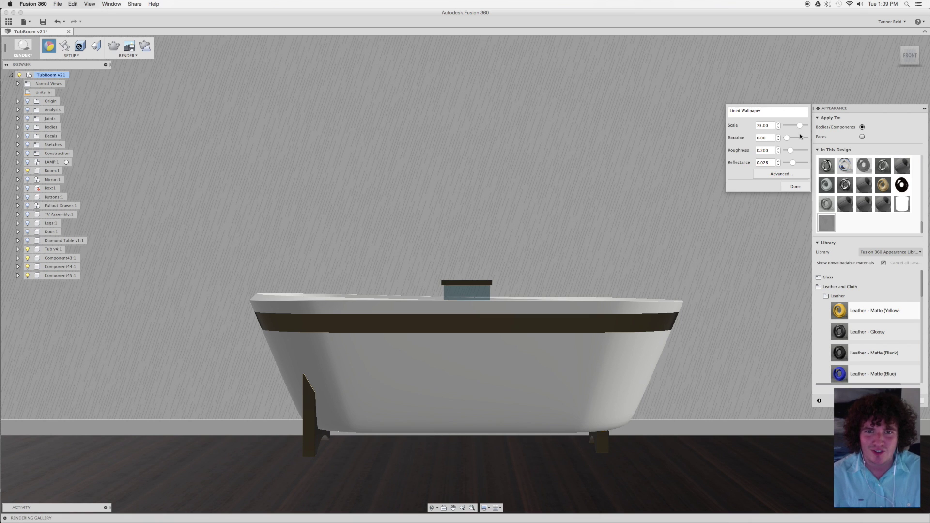
{"action": "left_click_drag", "start_coordinate": [801, 125], "coordinate": [803, 125]}
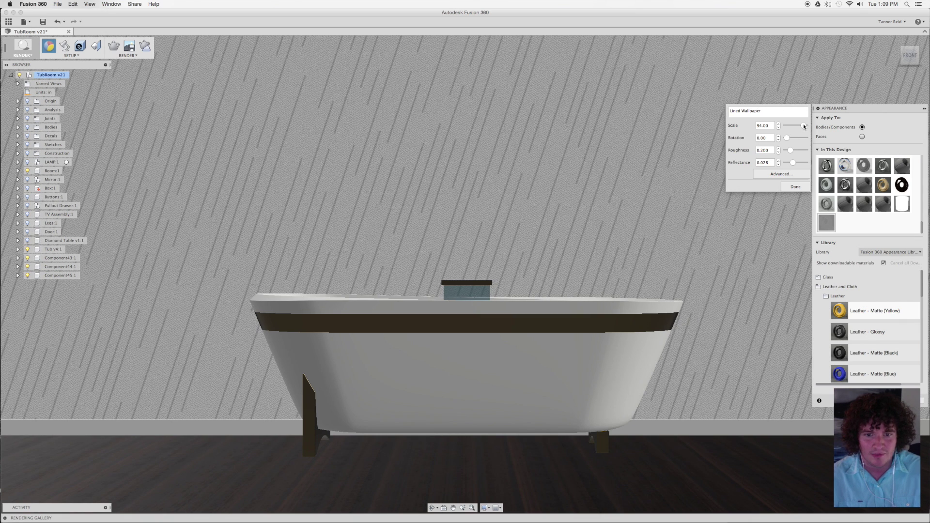
{"action": "left_click", "coordinate": [803, 125]}
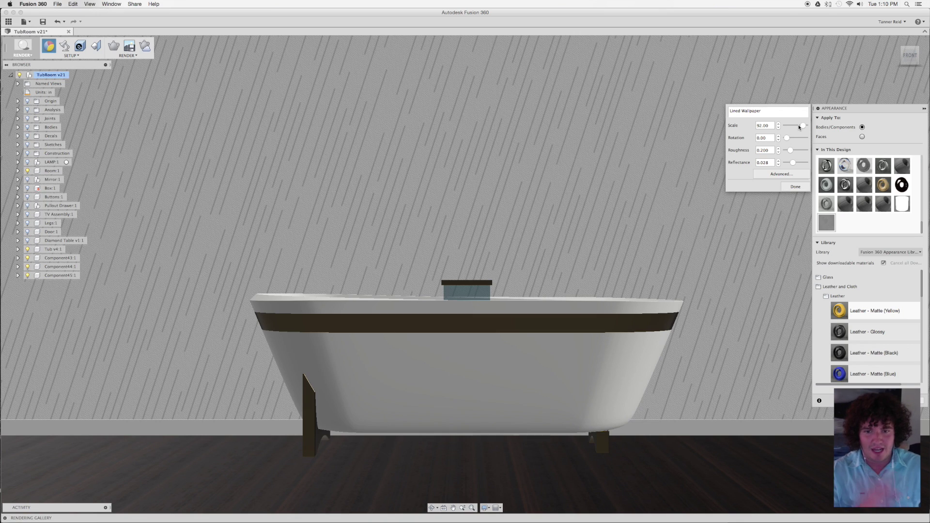
Set the Lined Wallpaper texture's sample width to 4.00 in.
{"action": "left_click", "coordinate": [794, 175]}
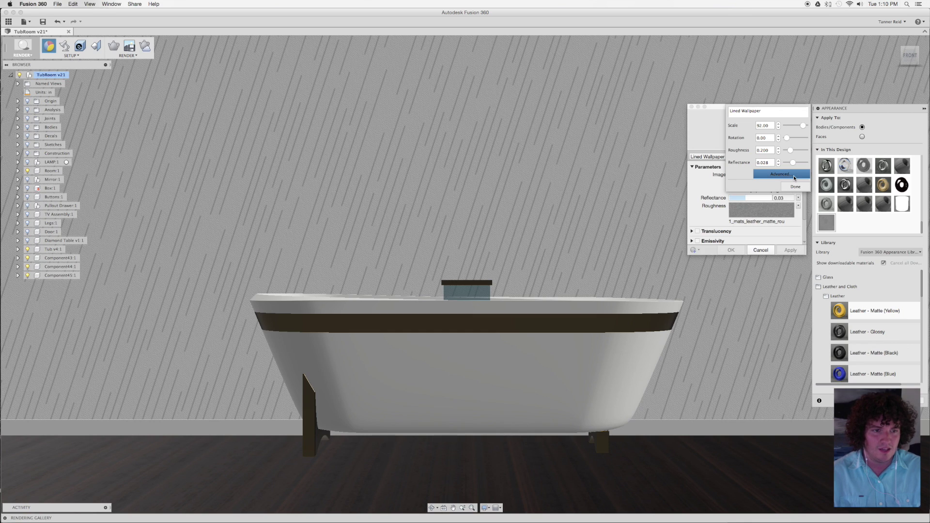
{"action": "left_click", "coordinate": [784, 178]}
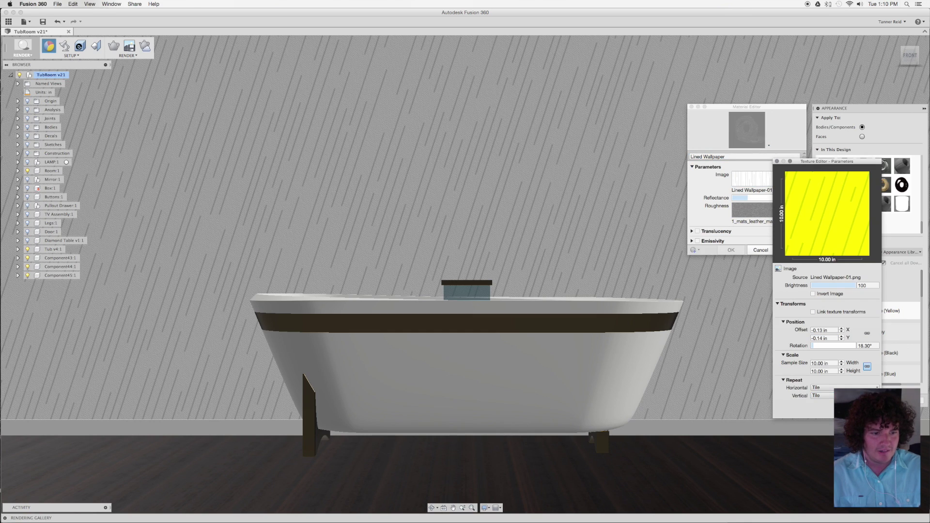
{"action": "left_click_drag", "start_coordinate": [813, 362], "coordinate": [839, 361]}
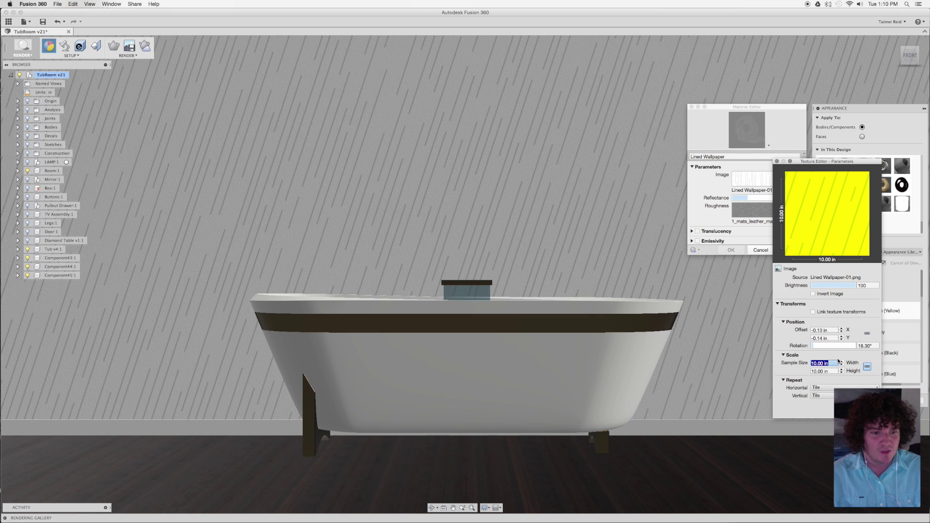
{"action": "type", "text": "4"}
{"action": "key", "text": "Tab"}
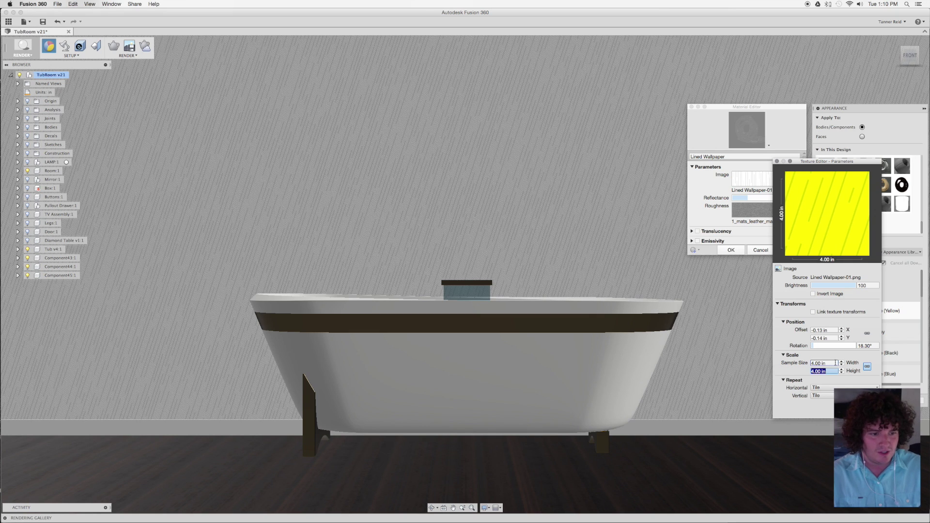
Refine the sample width to 3.50 in and close the texture parameters.
{"action": "left_click_drag", "start_coordinate": [838, 363], "coordinate": [812, 363]}
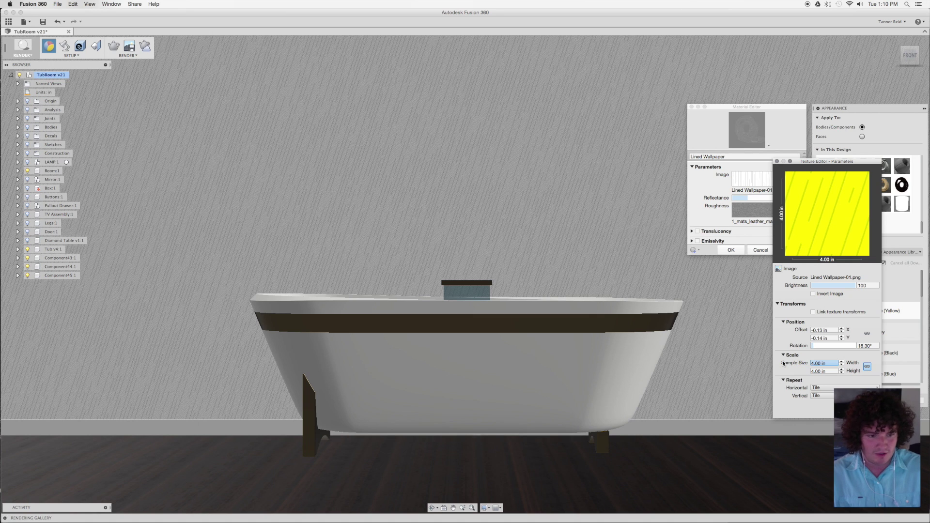
{"action": "type", "text": "3"}
{"action": "key", "text": "Return"}
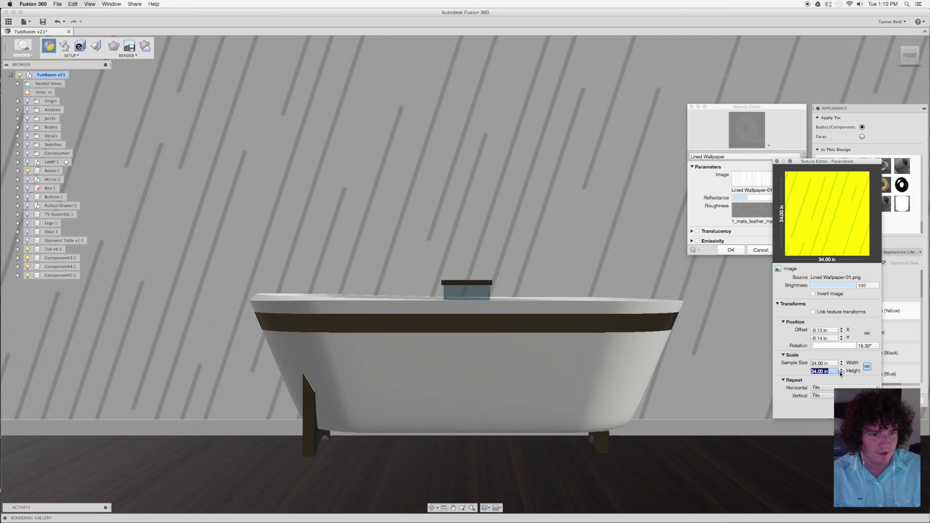
{"action": "left_click_drag", "start_coordinate": [837, 363], "coordinate": [812, 363]}
{"action": "type", "text": "3"}
{"action": "key", "text": "Tab"}
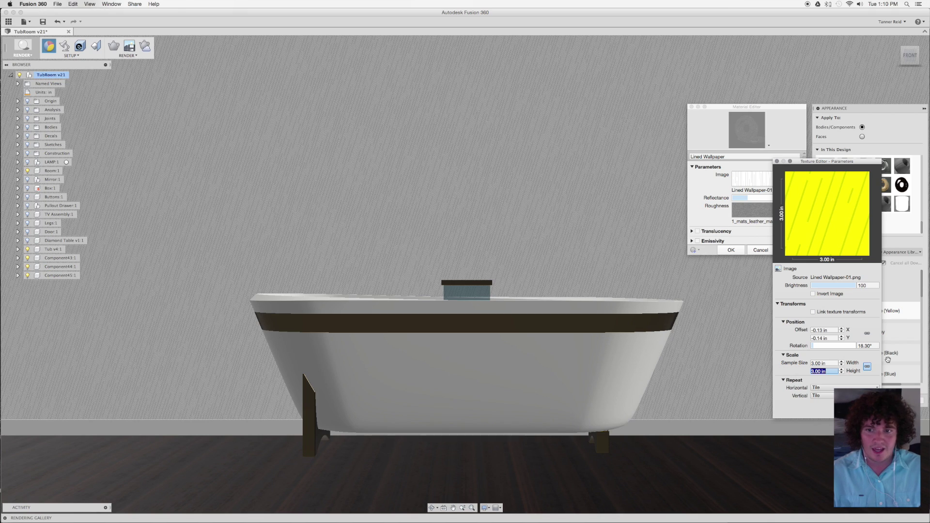
{"action": "left_click_drag", "start_coordinate": [837, 363], "coordinate": [828, 363]}
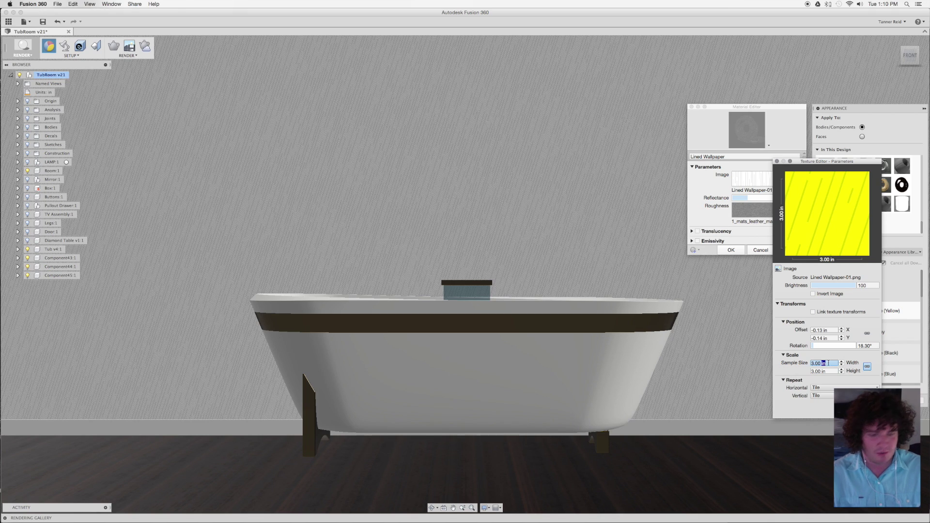
{"action": "key", "text": "BackSpace"}
{"action": "key", "text": "BackSpace"}
{"action": "key", "text": "BackSpace"}
{"action": "key", "text": "BackSpace"}
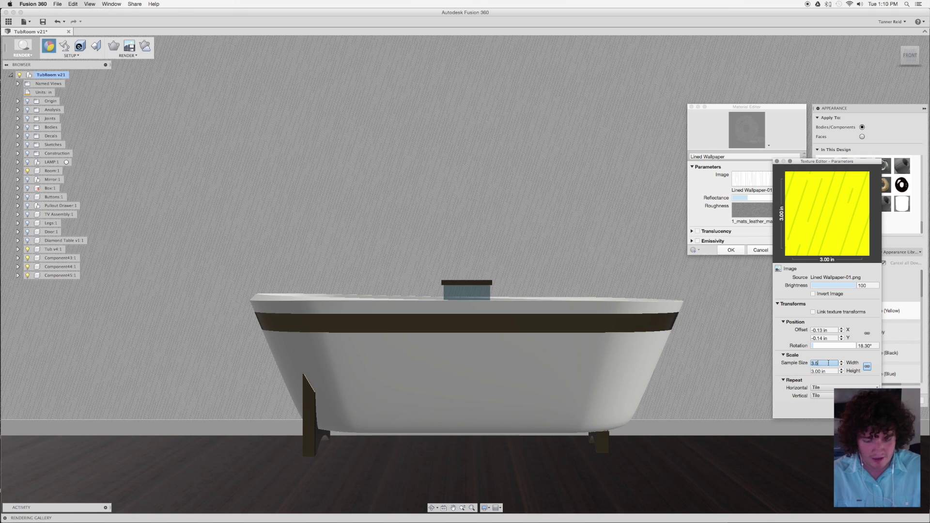
{"action": "key", "text": "Tab"}
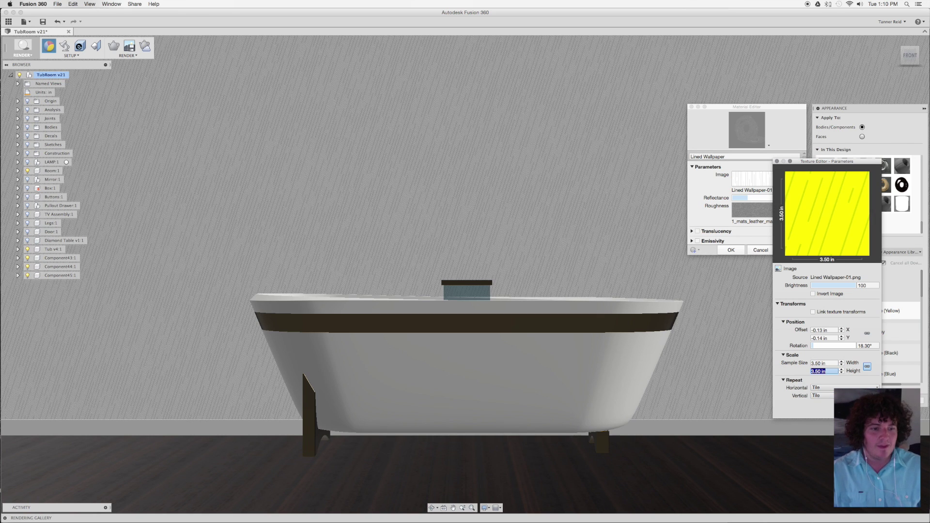
{"action": "left_click", "coordinate": [747, 235]}
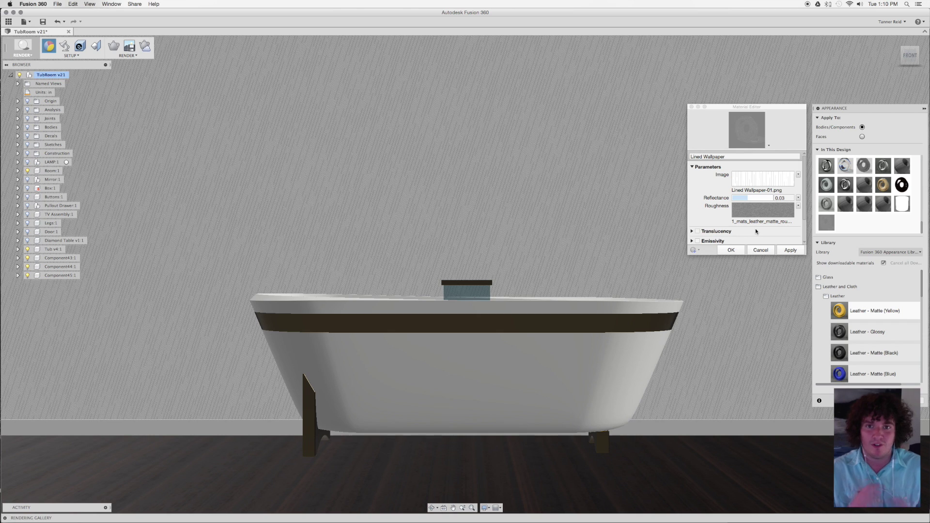
Save the Lined Wallpaper edits, then run and stop a ray-traced preview of the tub room.
{"action": "left_click", "coordinate": [737, 250]}
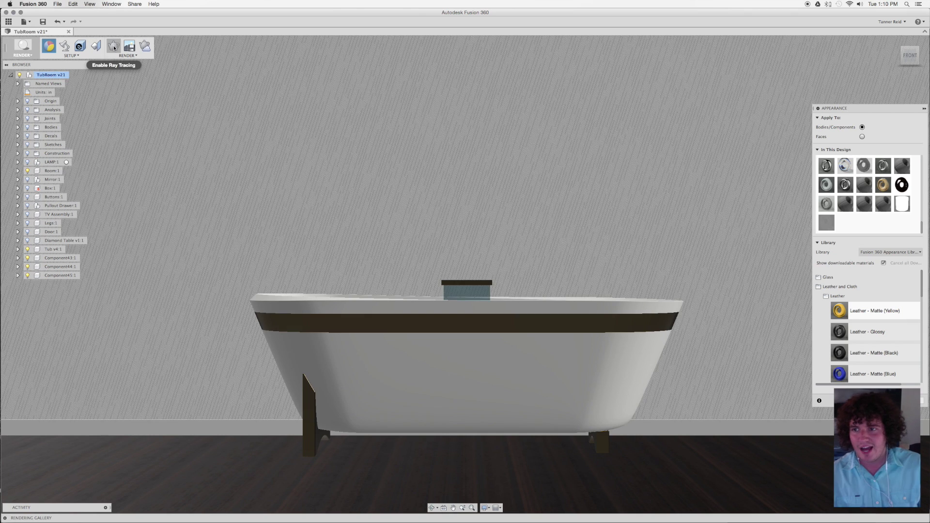
{"action": "left_click", "coordinate": [113, 46]}
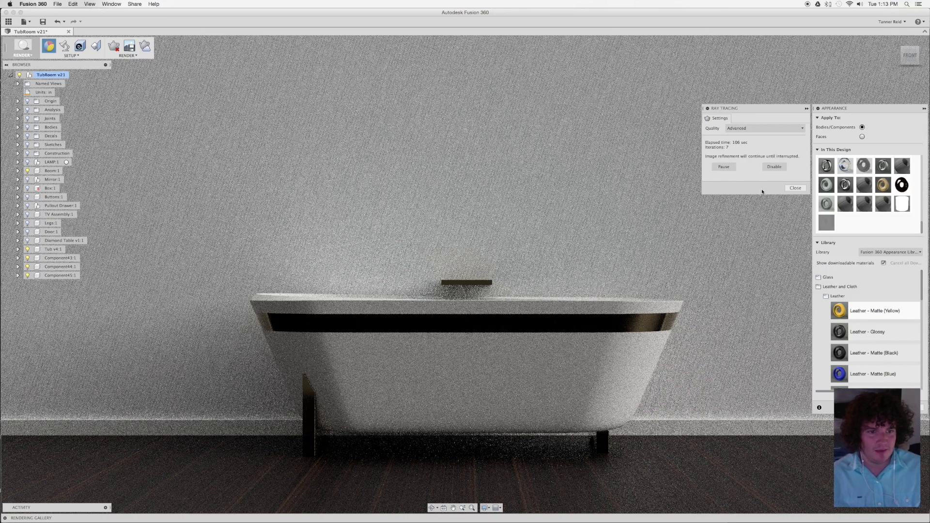
{"action": "left_click", "coordinate": [774, 167]}
Submit a Final-quality PNG cloud render at 2856 × 1316 px.
{"action": "left_click", "coordinate": [144, 46]}
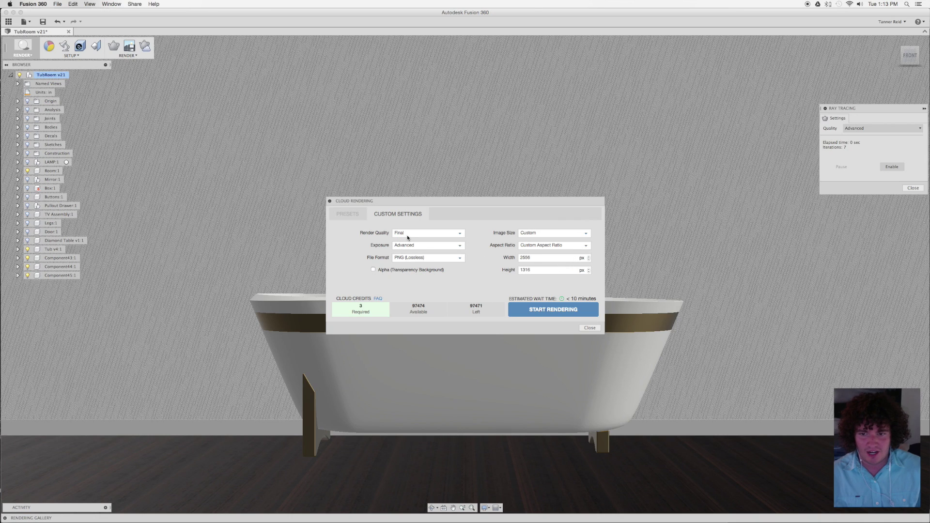
{"action": "left_click", "coordinate": [537, 315]}
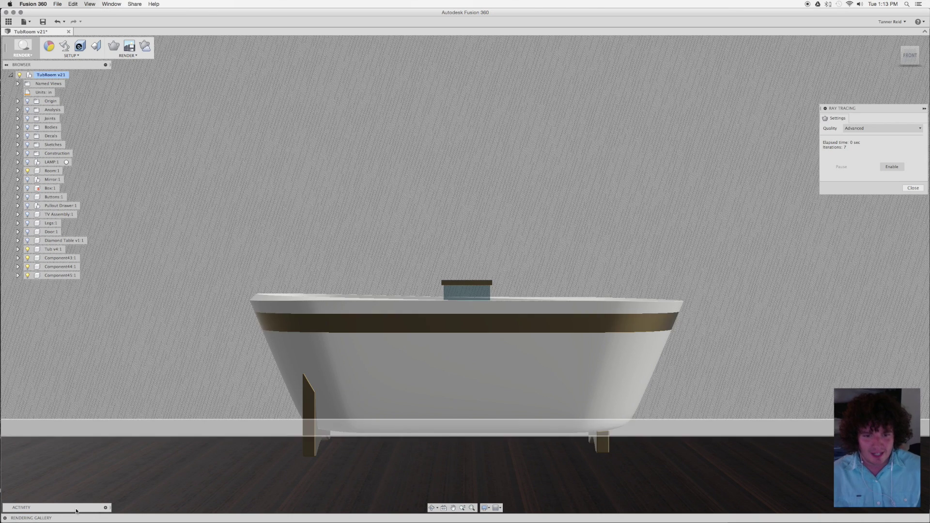
Preview the v18 render in the Rendering Gallery, then hide the gallery and ray tracing settings.
{"action": "left_click", "coordinate": [4, 519]}
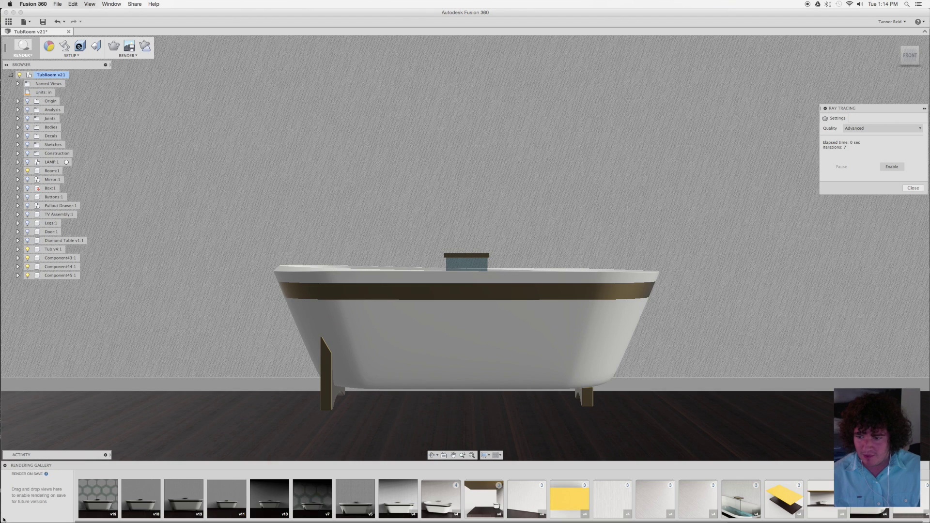
{"action": "left_click", "coordinate": [139, 500]}
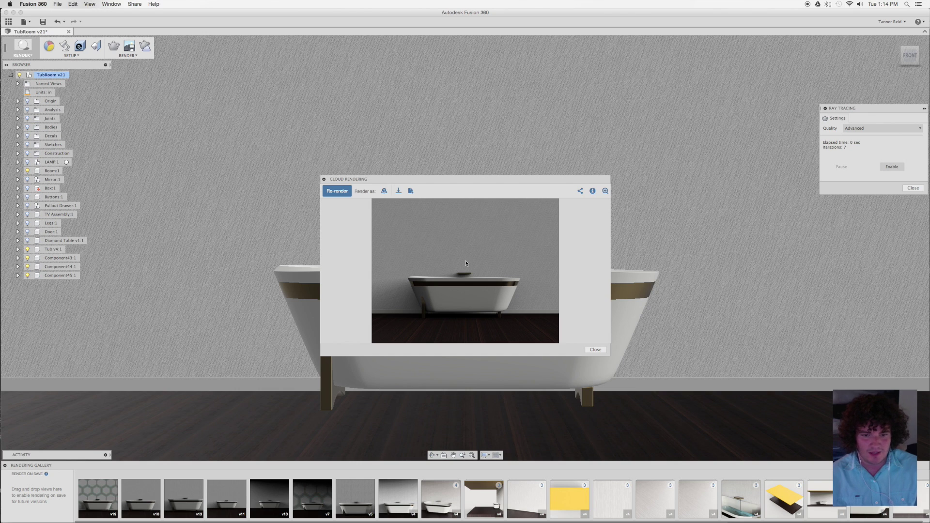
{"action": "left_click", "coordinate": [596, 350]}
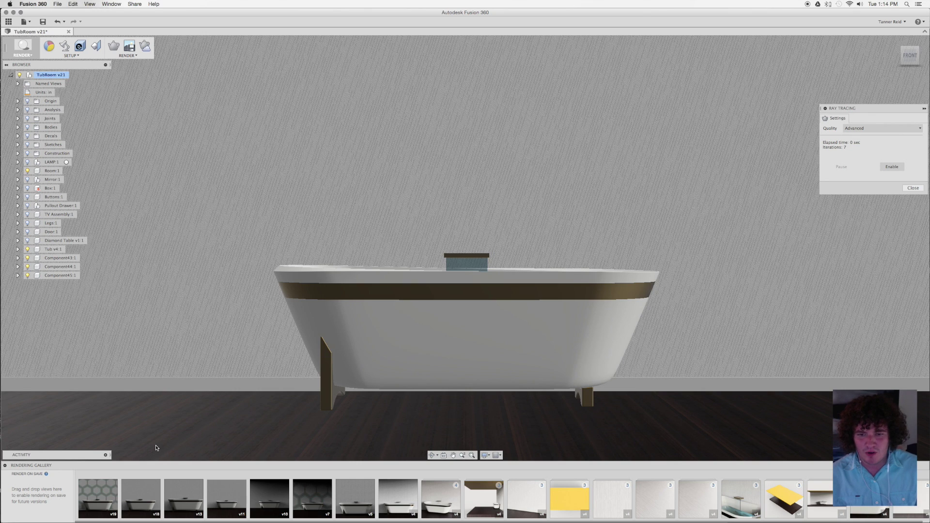
{"action": "left_click", "coordinate": [5, 466]}
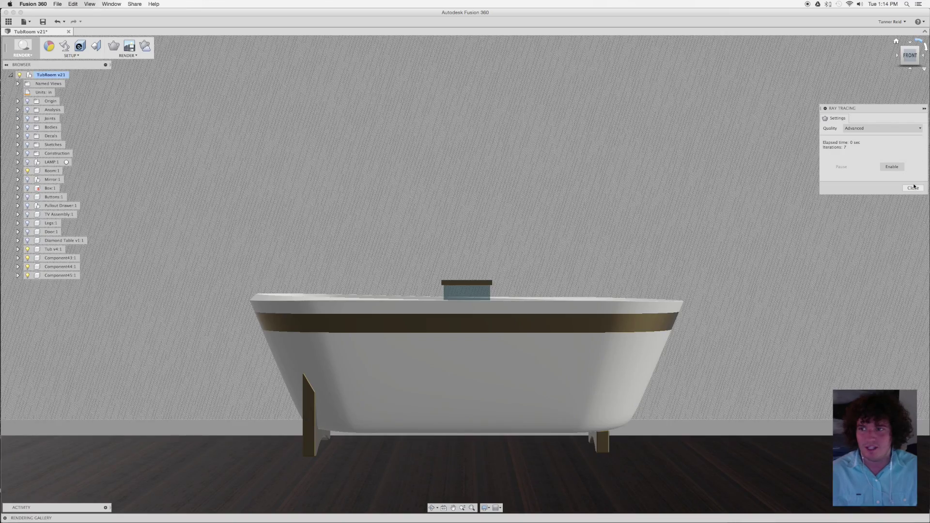
{"action": "left_click", "coordinate": [913, 188]}
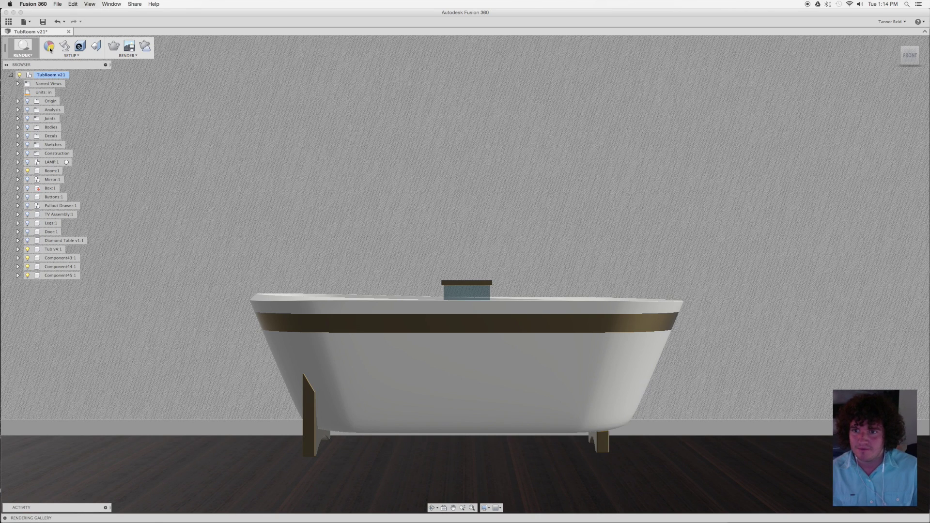
Apply Lined Wallpaper to the wall and duplicate the material.
{"action": "left_click", "coordinate": [50, 47]}
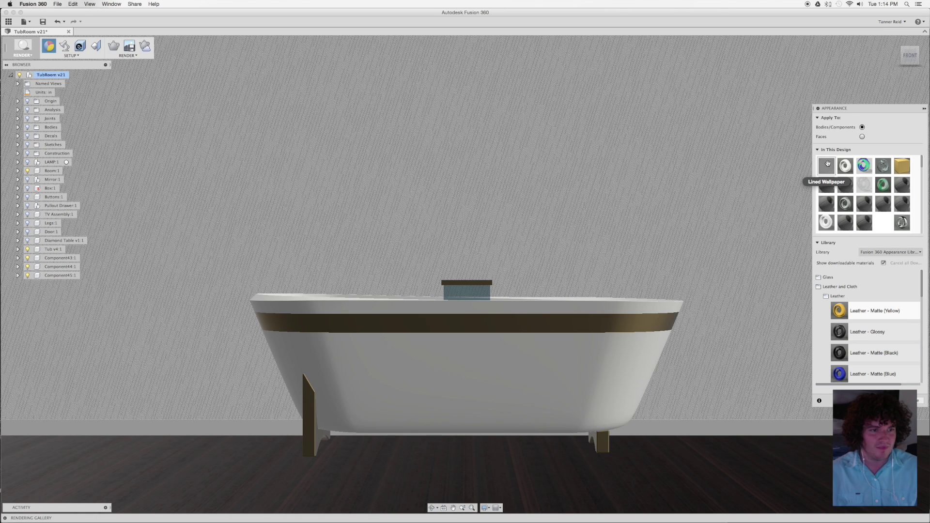
{"action": "left_click_drag", "start_coordinate": [827, 163], "coordinate": [746, 238]}
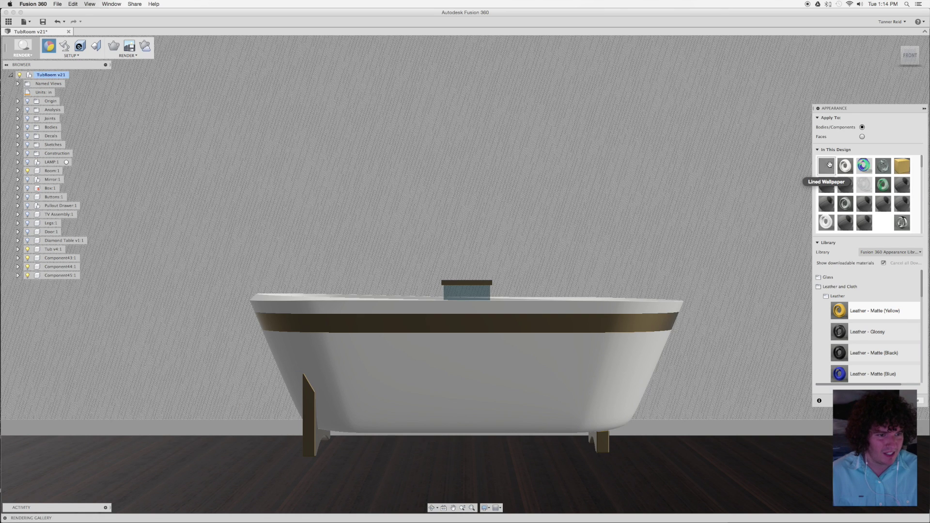
{"action": "right_click", "coordinate": [827, 166]}
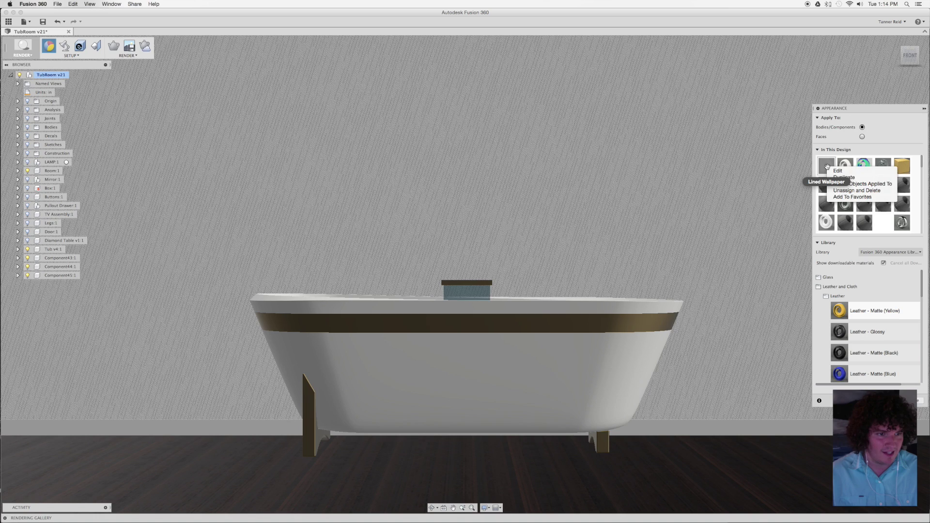
{"action": "left_click", "coordinate": [848, 176]}
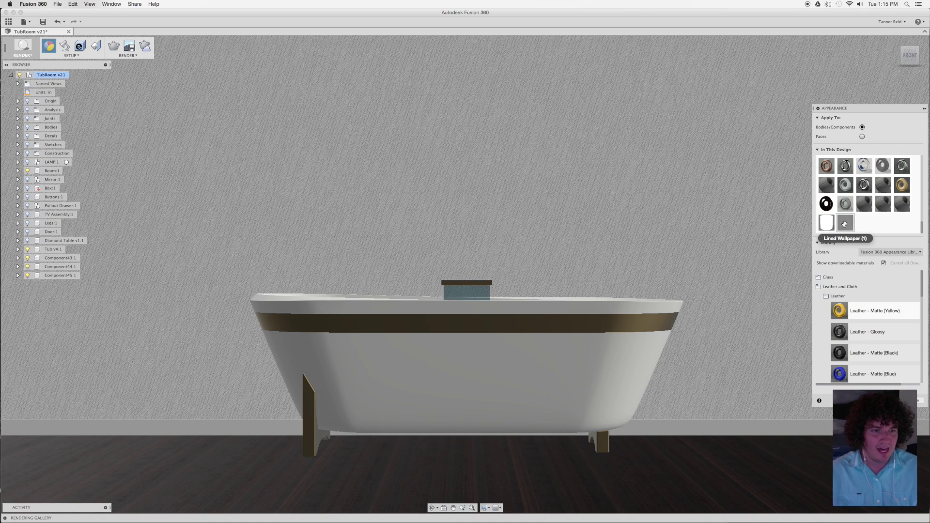
Rename the duplicate to 'Honeycomb' and open its full Material Editor.
{"action": "double_click", "coordinate": [846, 223]}
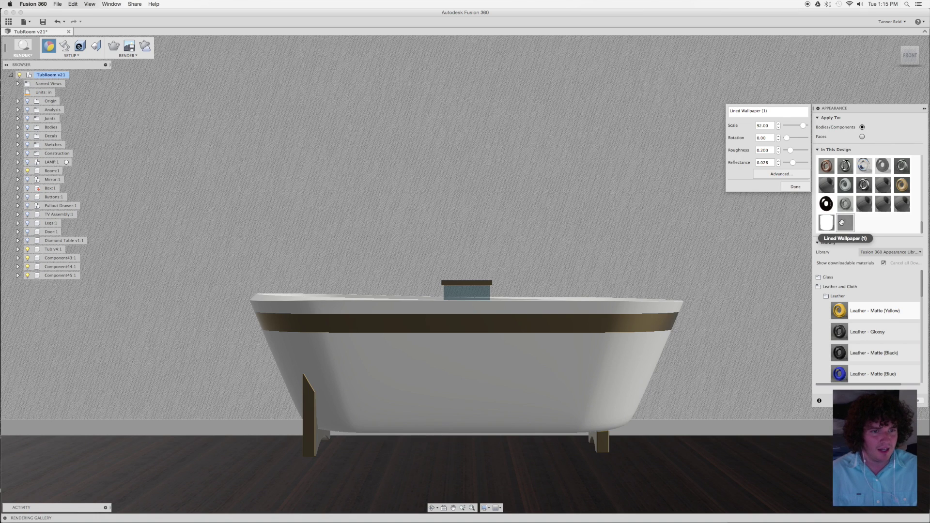
{"action": "triple_click", "coordinate": [775, 111]}
{"action": "type", "text": "Honeycomb"}
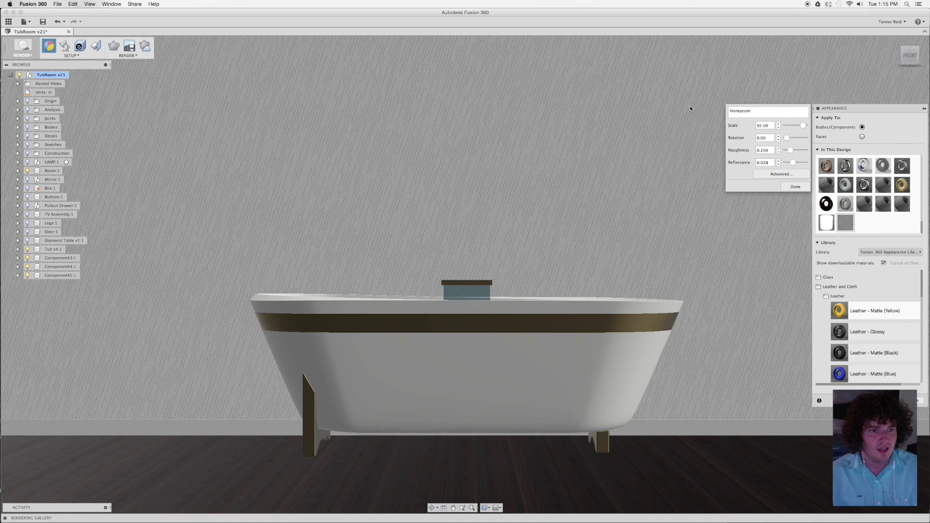
{"action": "left_click", "coordinate": [801, 177]}
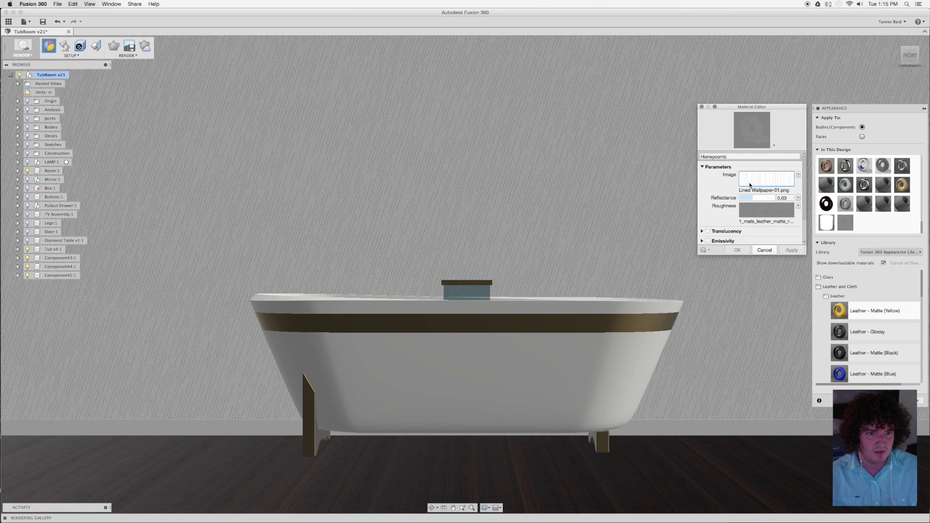
Swap the Honeycomb image to paper.png from the Desktop and accept the changes.
{"action": "left_click", "coordinate": [752, 183]}
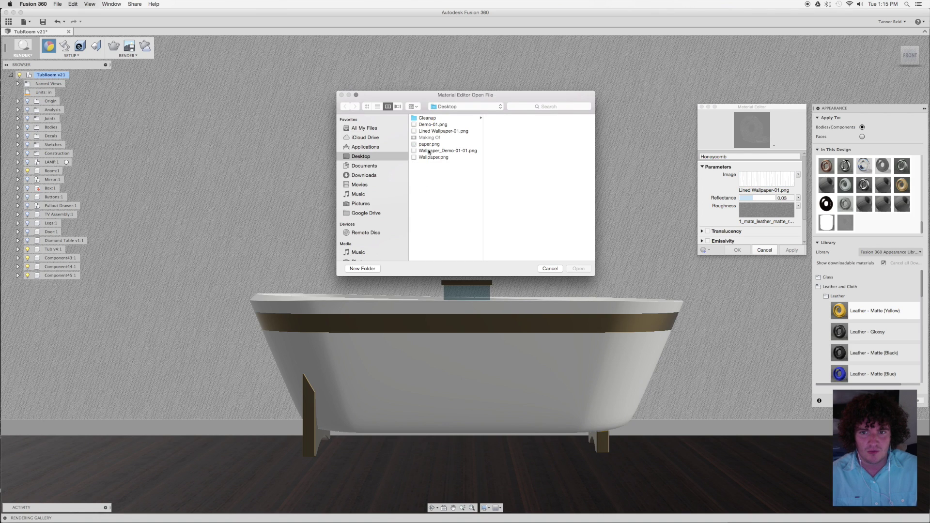
{"action": "left_click", "coordinate": [435, 144]}
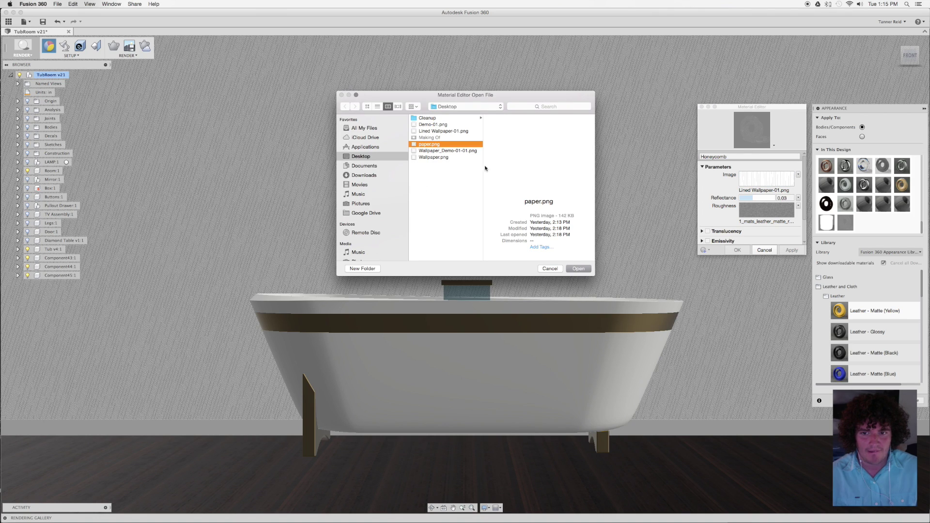
{"action": "left_click", "coordinate": [578, 269]}
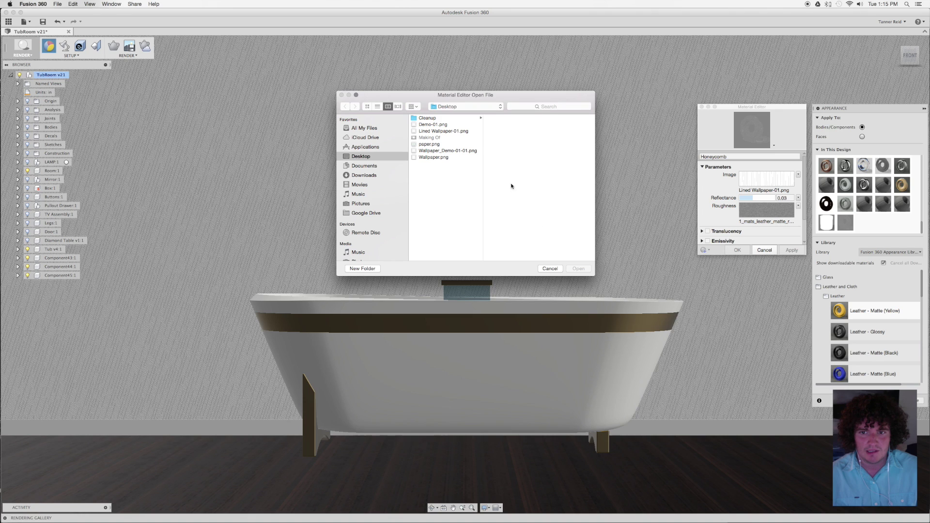
{"action": "left_click", "coordinate": [434, 145]}
{"action": "double_click", "coordinate": [434, 146]}
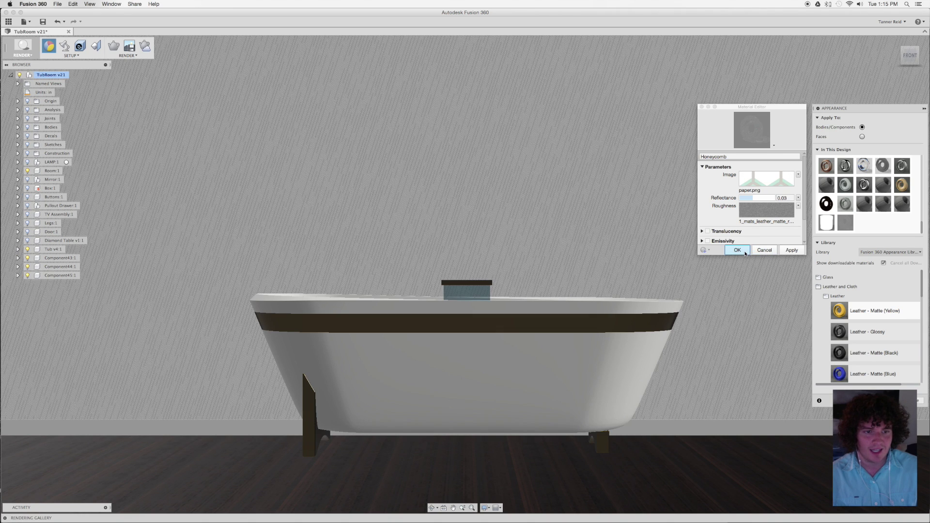
{"action": "left_click", "coordinate": [742, 251]}
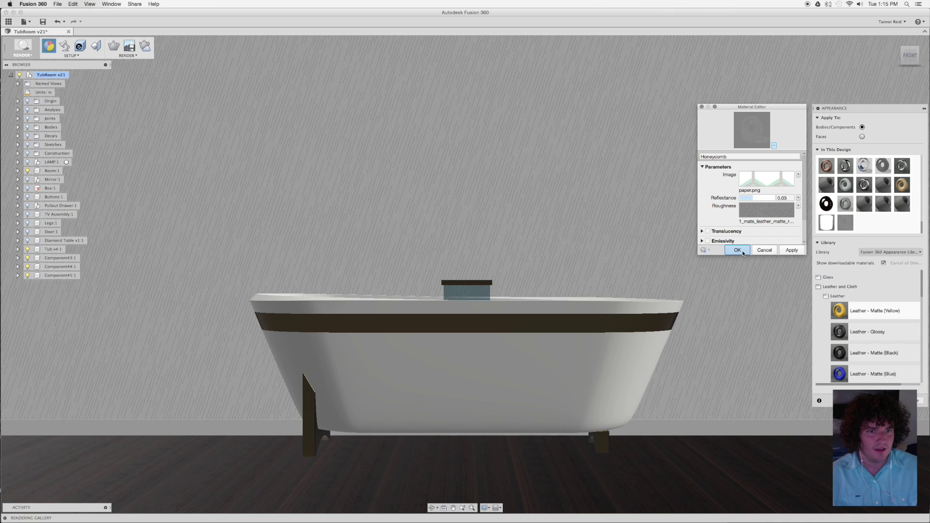
Set the Honeycomb paper.png texture rotation to 0° so the hexagons stand upright.
{"action": "left_click", "coordinate": [702, 107]}
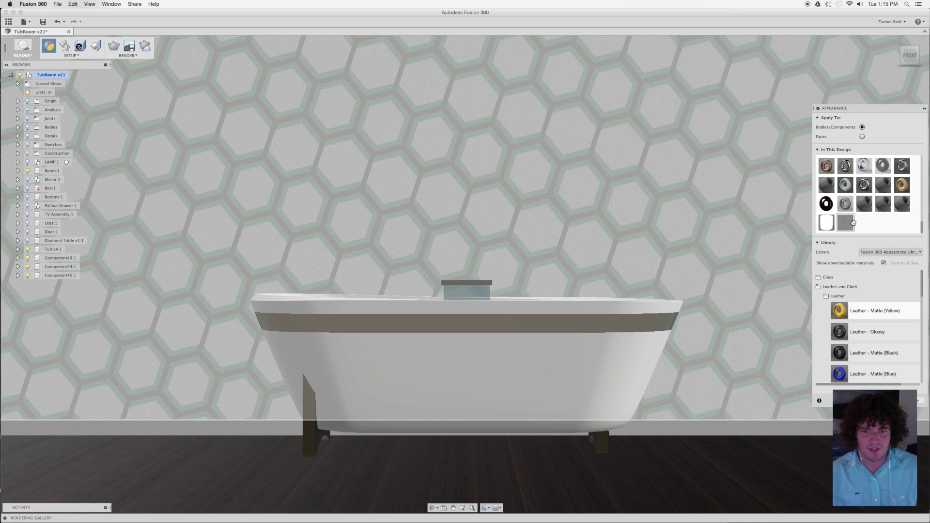
{"action": "double_click", "coordinate": [845, 223]}
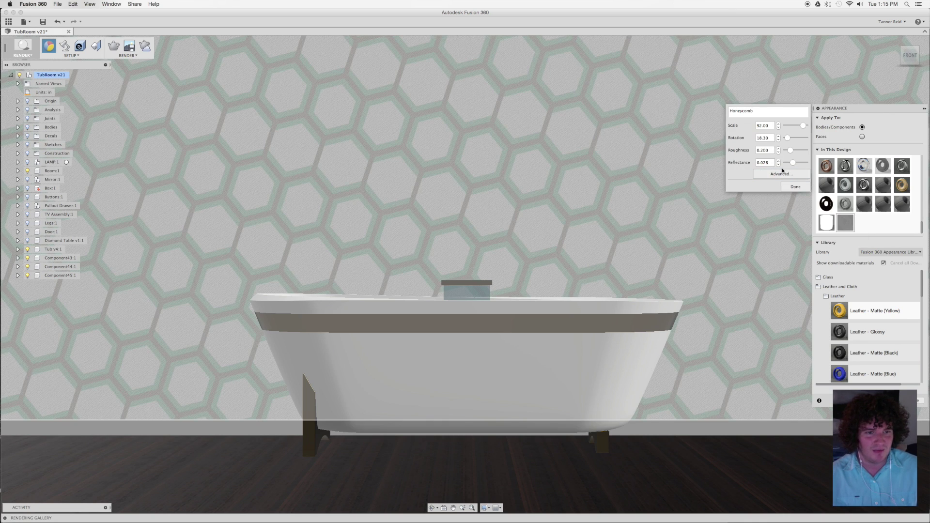
{"action": "left_click", "coordinate": [782, 173]}
{"action": "left_click", "coordinate": [767, 184]}
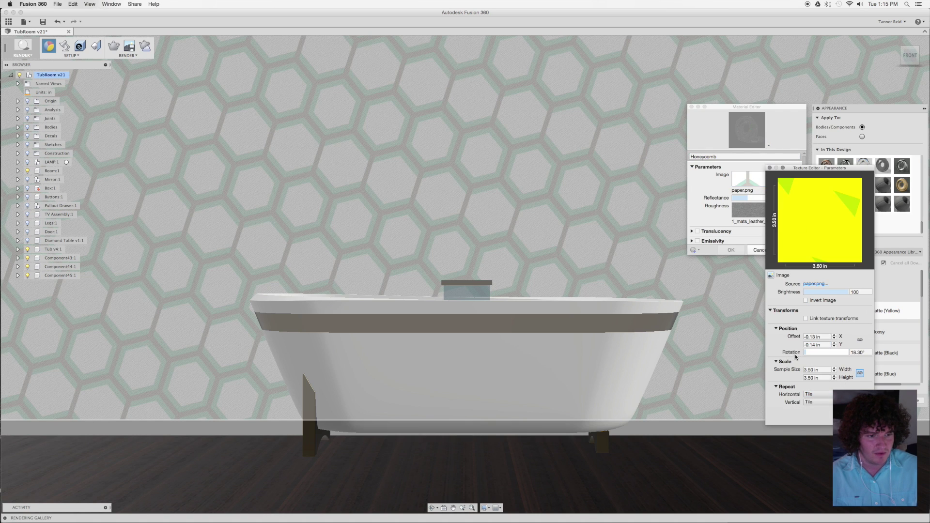
{"action": "left_click_drag", "start_coordinate": [805, 352], "coordinate": [797, 353]}
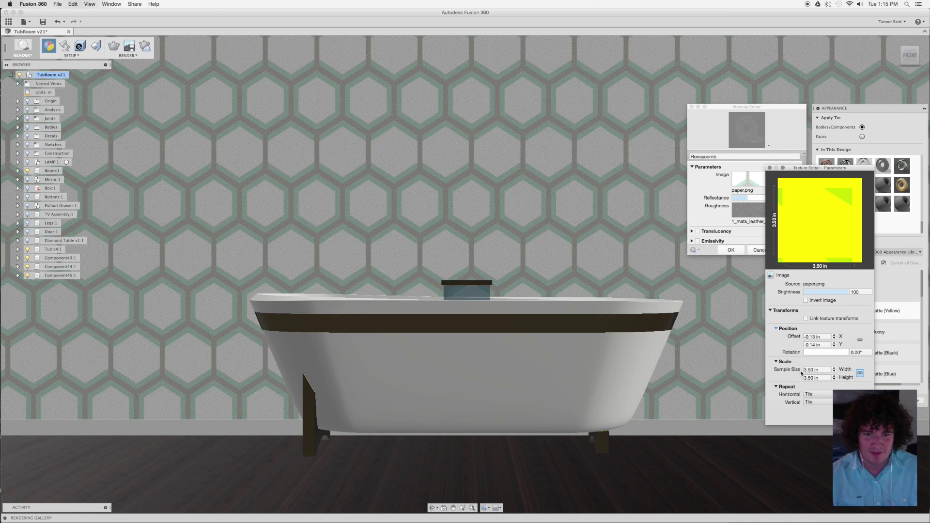
Unlink the Honeycomb texture's sample size and set it to 8 in wide by 7 in high.
{"action": "left_click", "coordinate": [829, 371]}
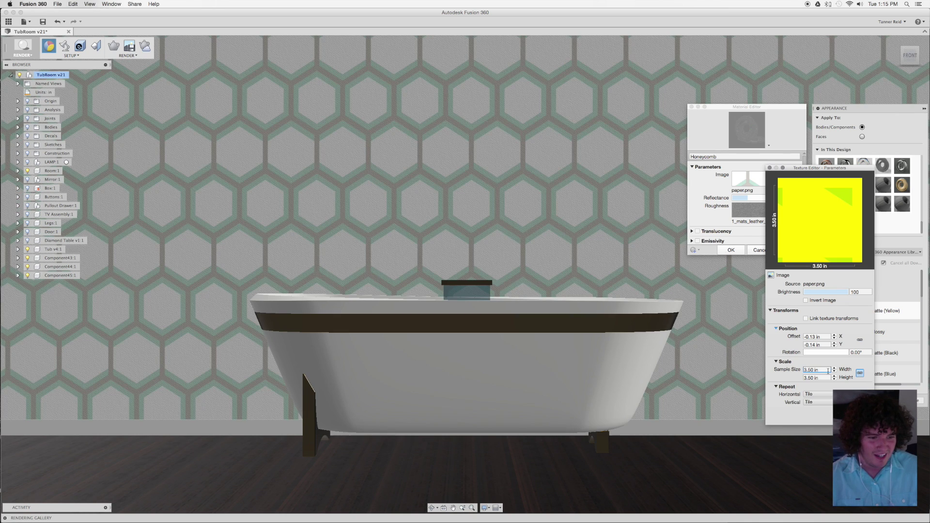
{"action": "triple_click", "coordinate": [828, 370]}
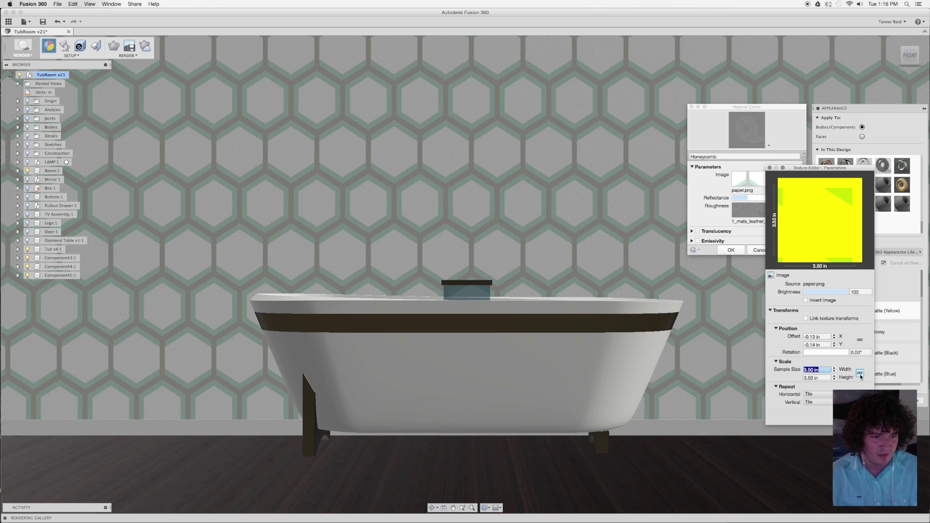
{"action": "left_click", "coordinate": [826, 369]}
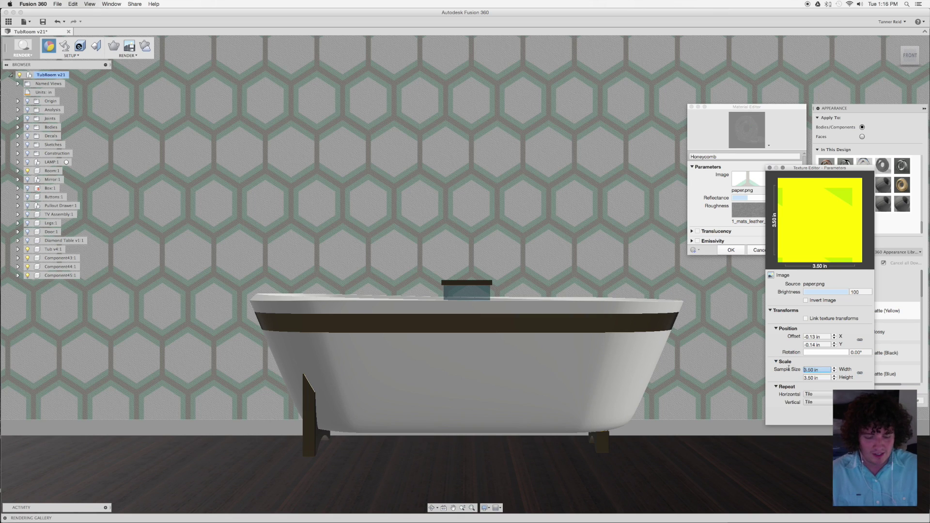
{"action": "triple_click", "coordinate": [826, 370]}
{"action": "type", "text": "8"}
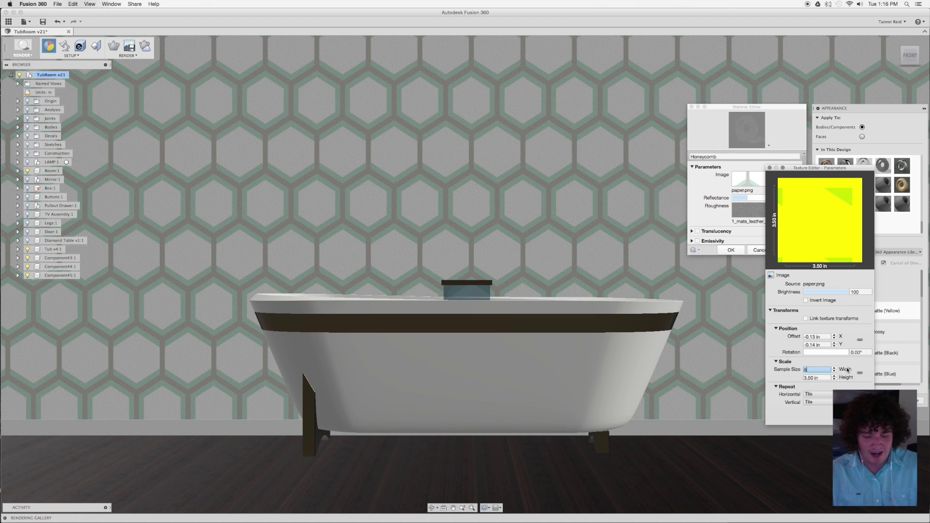
{"action": "key", "text": "Tab"}
{"action": "type", "text": "7"}
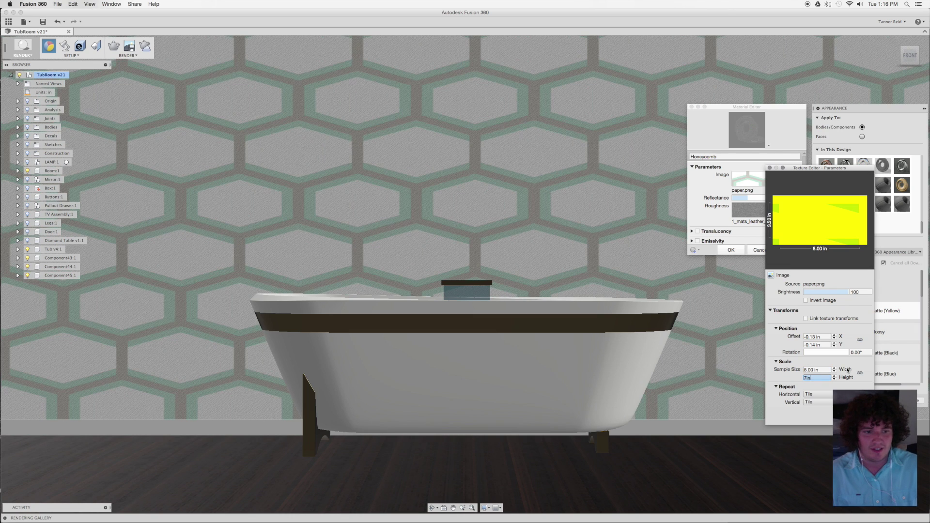
{"action": "key", "text": "Return"}
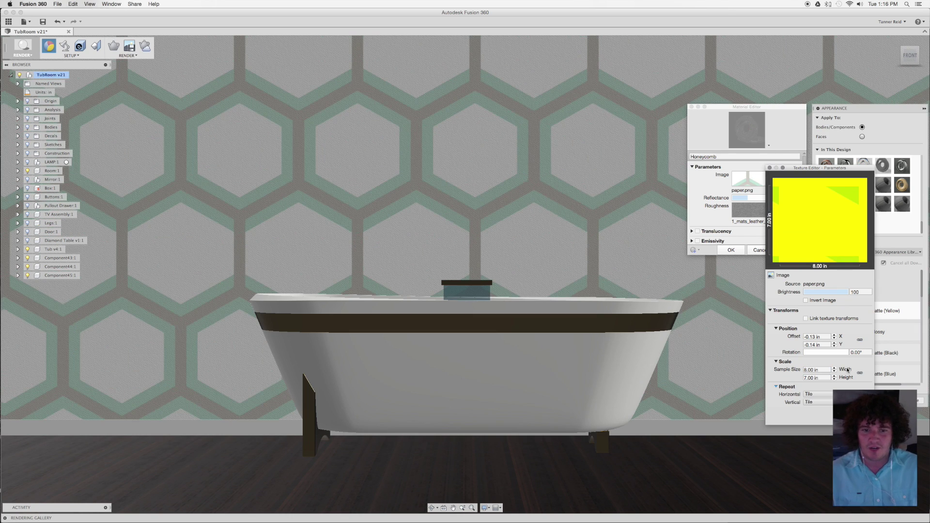
{"action": "left_click", "coordinate": [829, 401]}
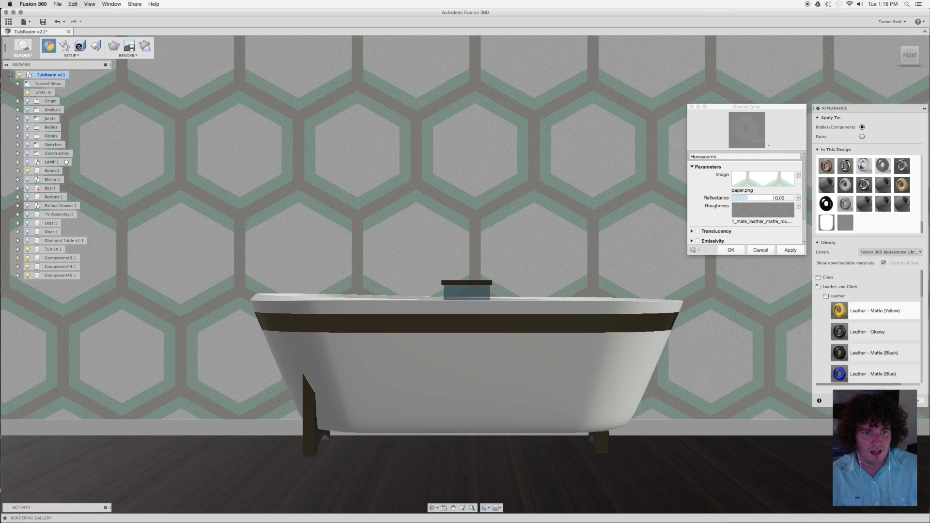
{"action": "left_click", "coordinate": [731, 250]}
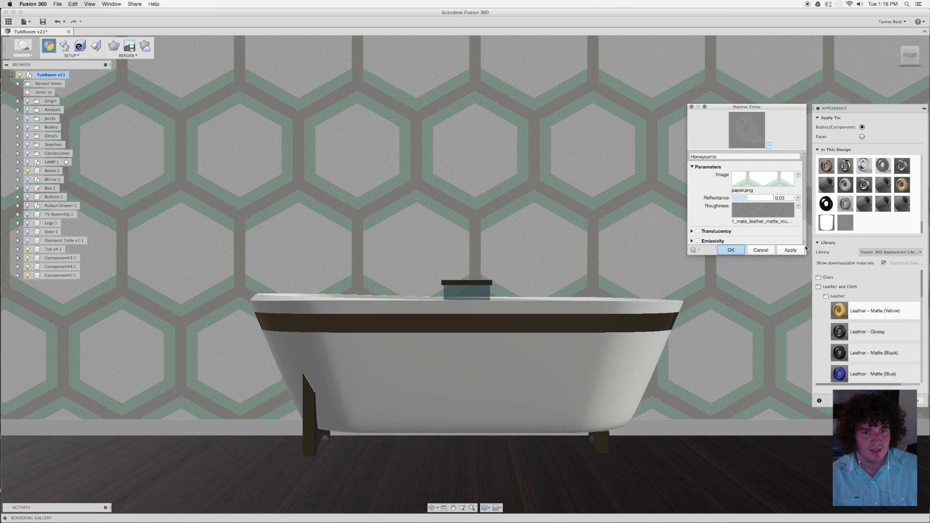
Confirm the material edits and view the latest hexagon-wallpaper render in the Rendering Gallery.
{"action": "key", "text": "Return"}
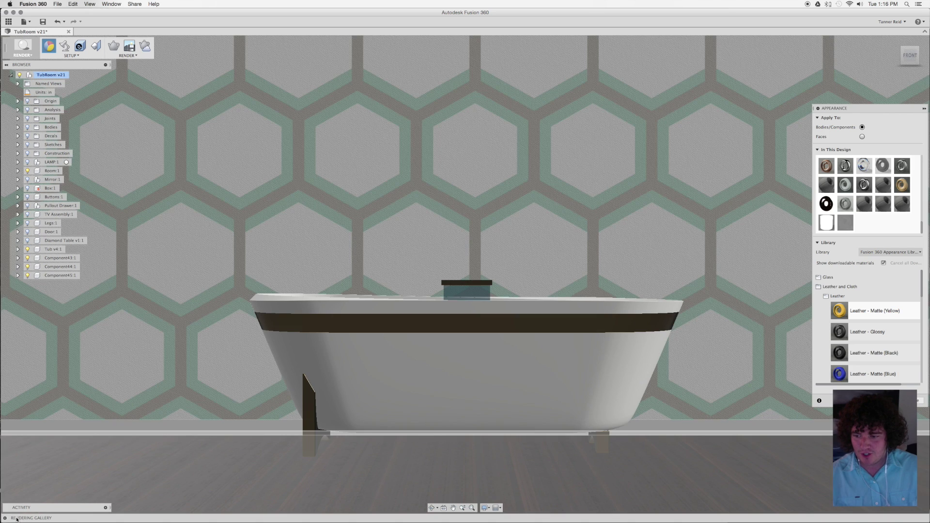
{"action": "left_click", "coordinate": [5, 518]}
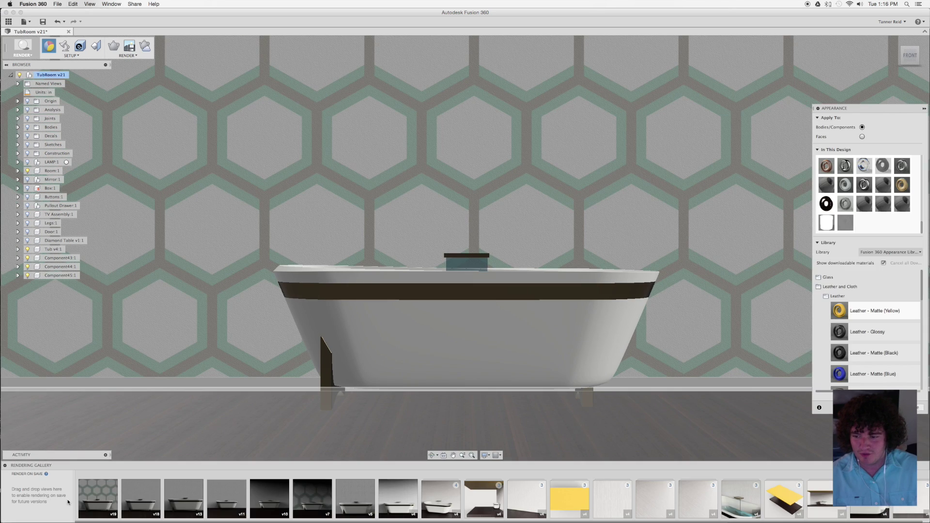
{"action": "mouse_move", "coordinate": [110, 496]}
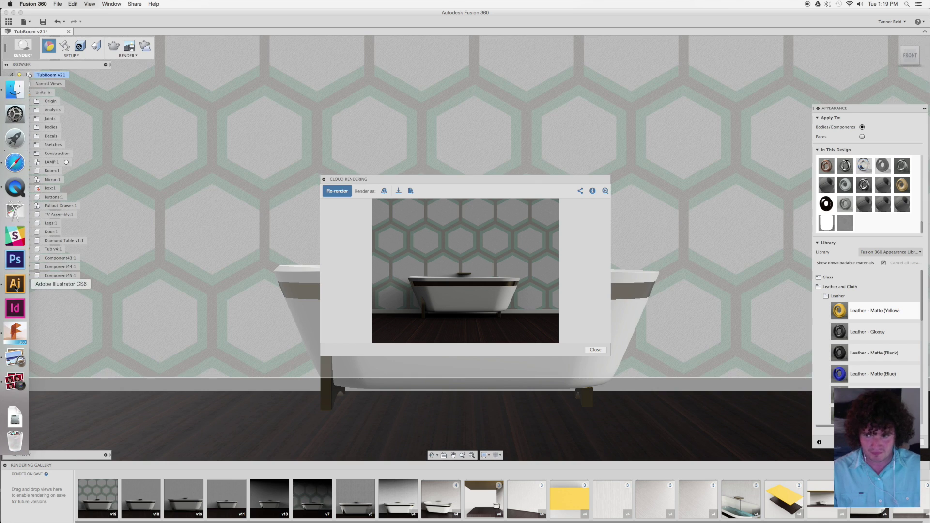
Switch to Adobe Illustrator to display the tw.ai closing slide.
{"action": "left_click", "coordinate": [15, 286]}
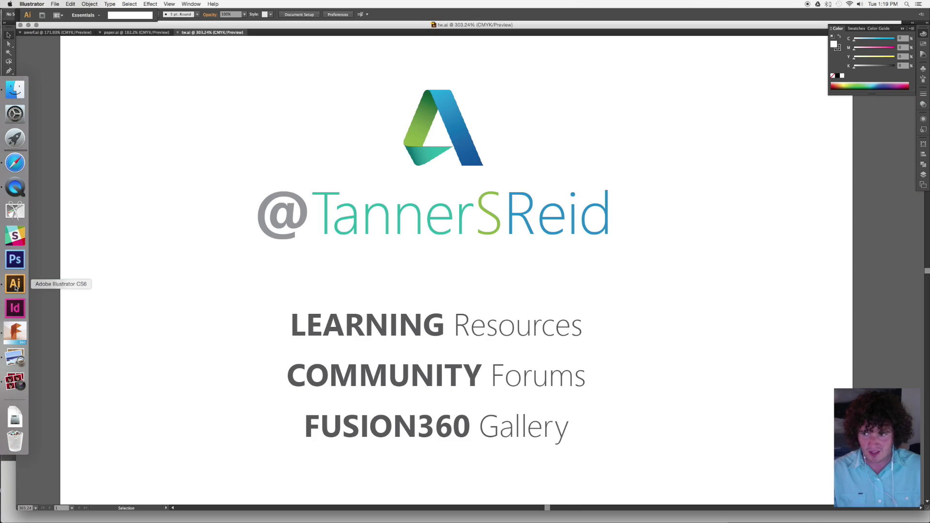